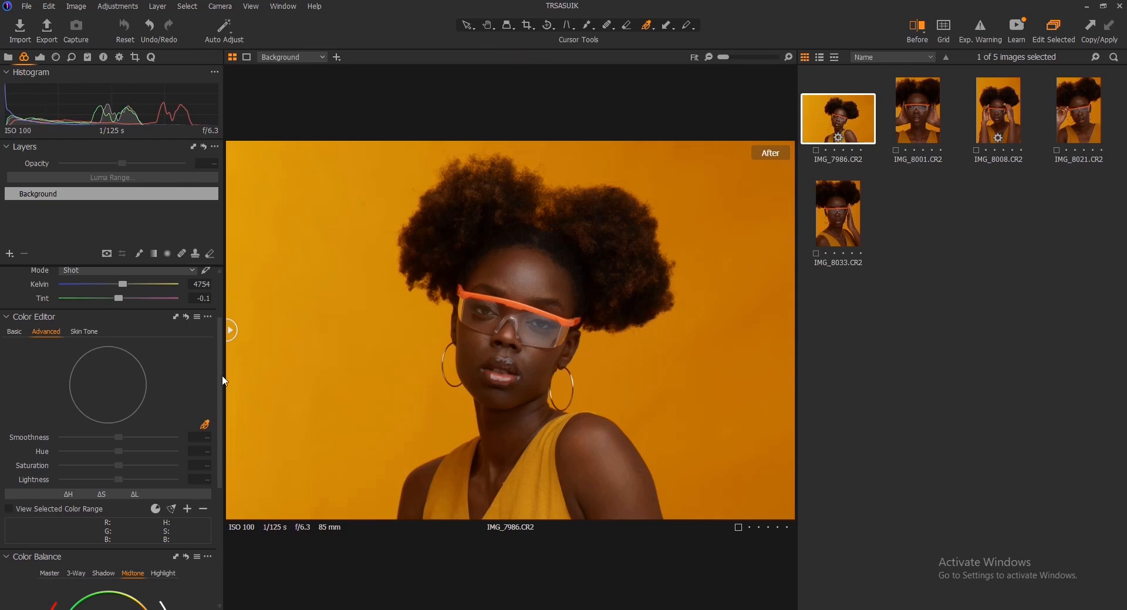
Step: Cool the photo's white balance to 3525 Kelvin and compare the before and after versions
scroll(32, 322, "up", 2)
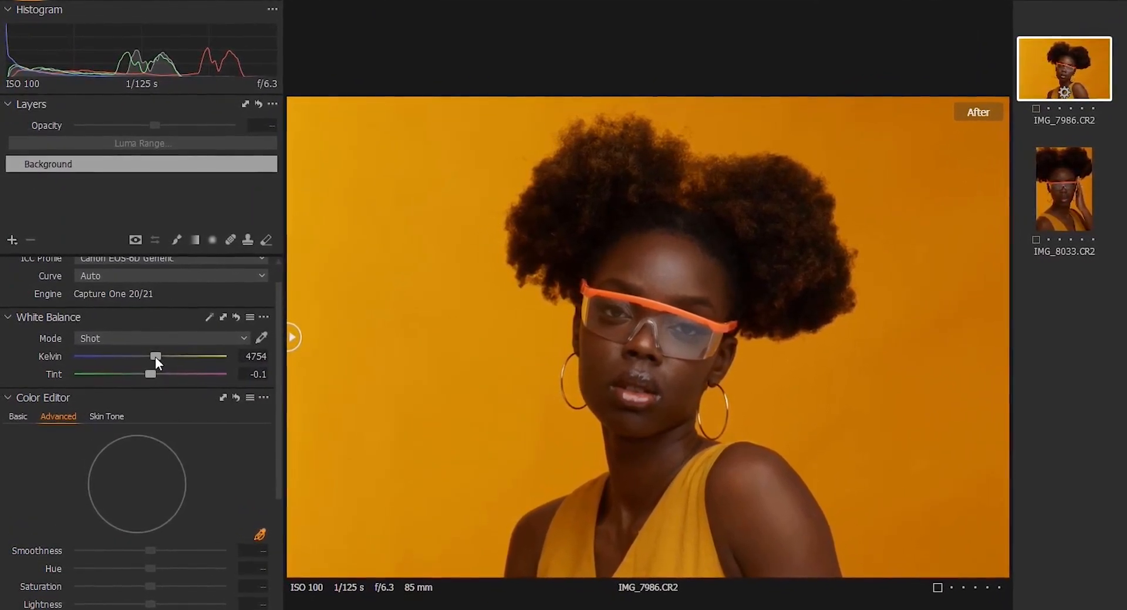
left_click_drag(160, 355, 142, 347)
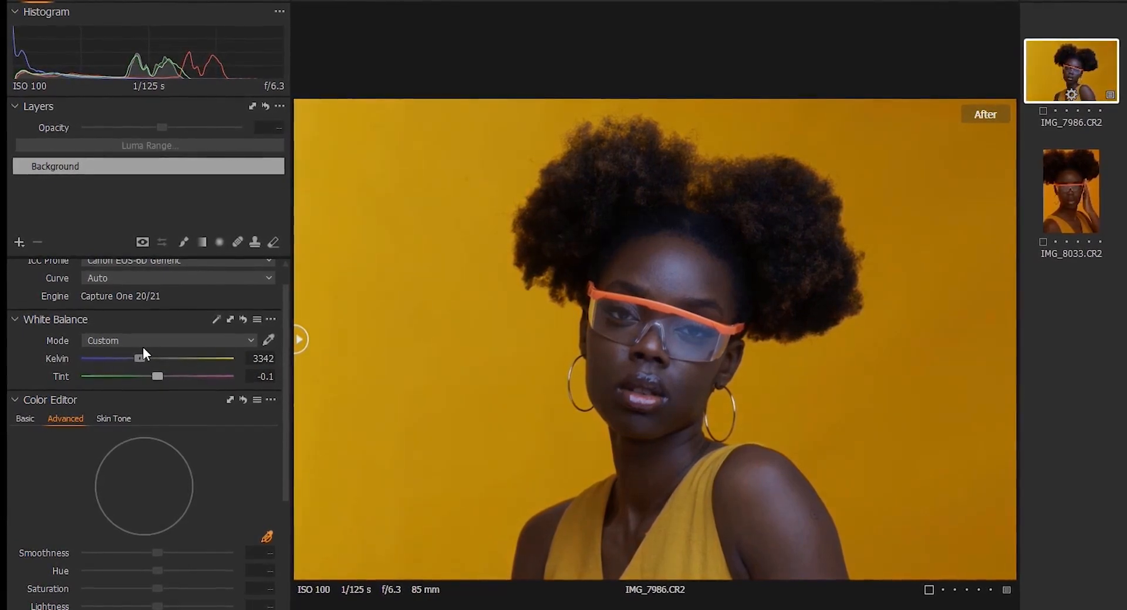
left_click_drag(147, 348, 149, 350)
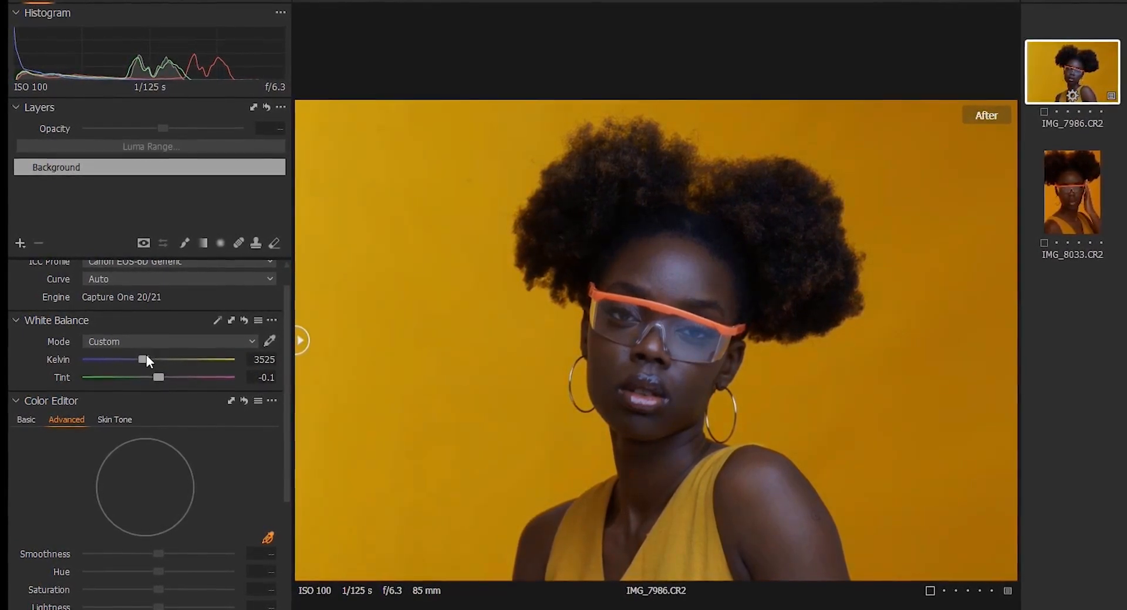
left_click_drag(300, 339, 287, 433)
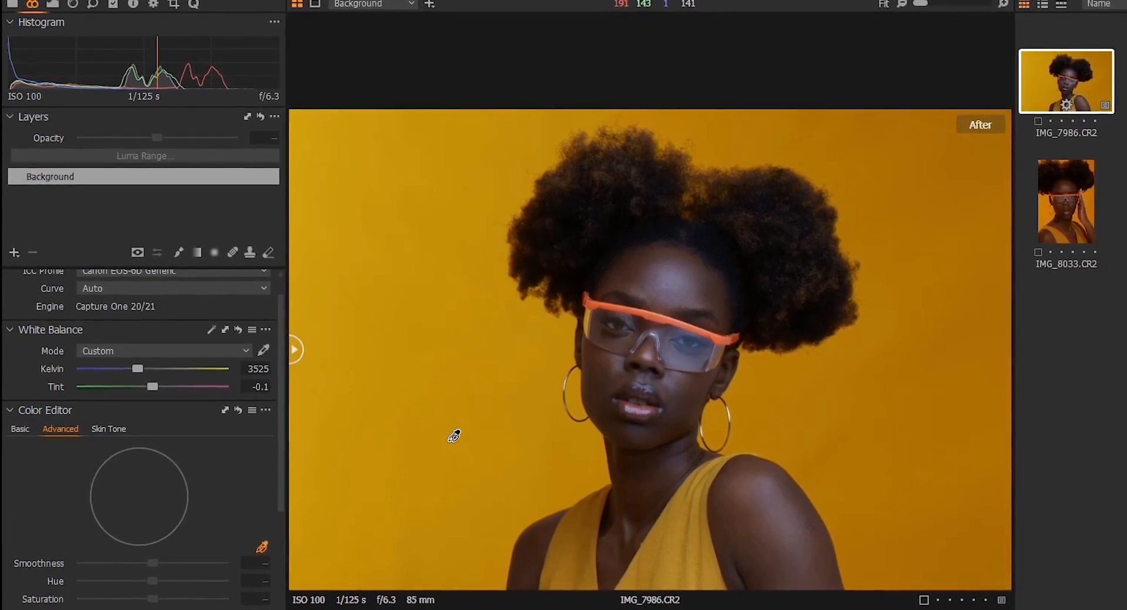
Step: Raise the Background layer's High Dynamic Range Shadow value to 15 and compare the result with the original
left_click(46, 177)
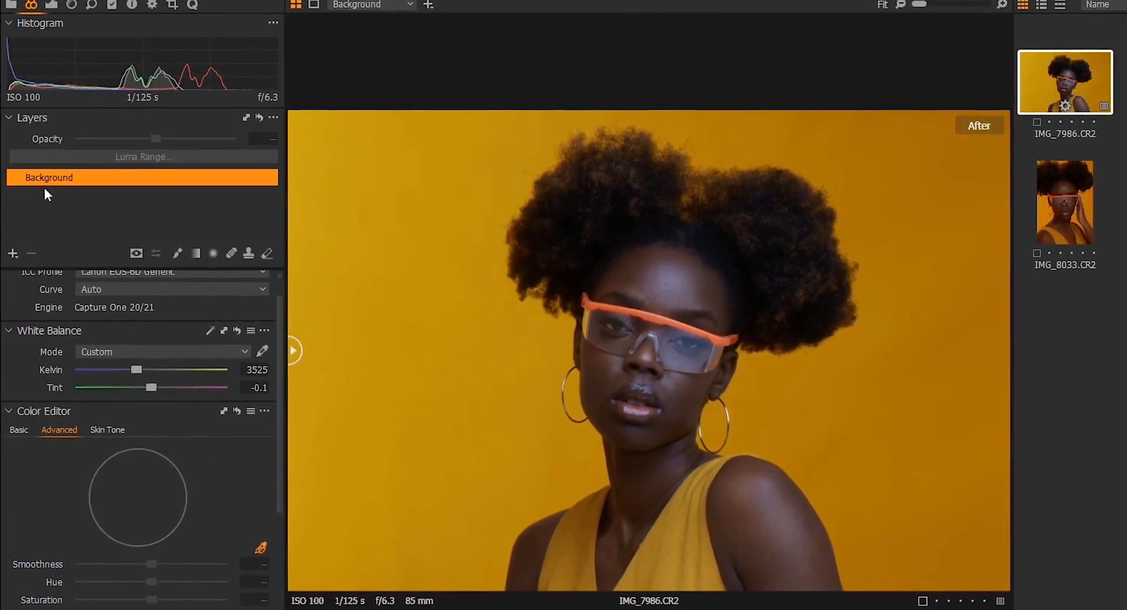
left_click(50, 7)
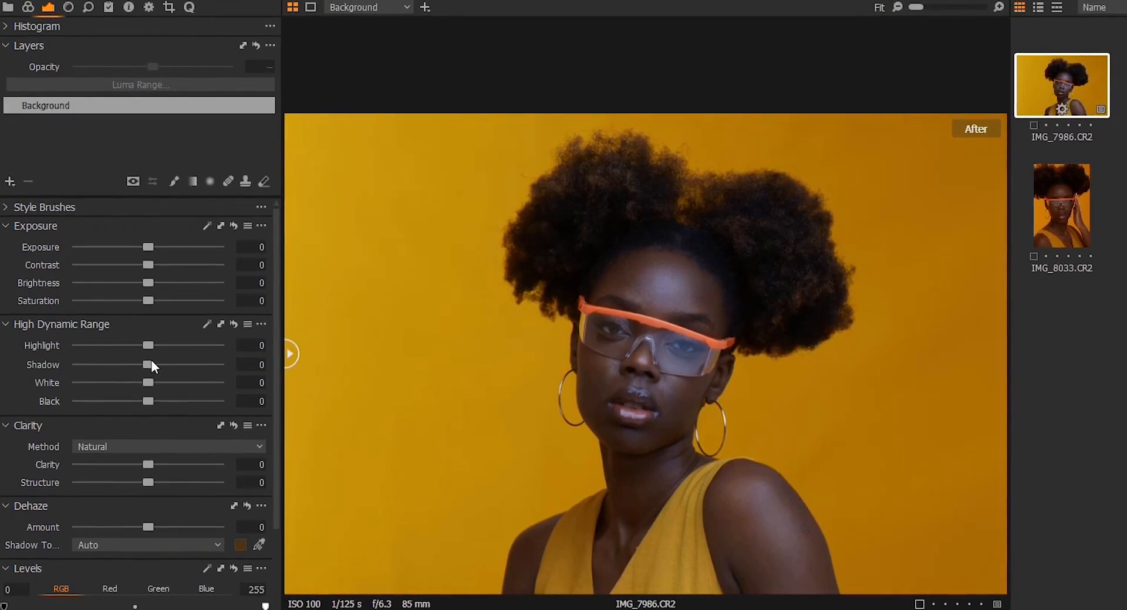
left_click_drag(151, 361, 161, 360)
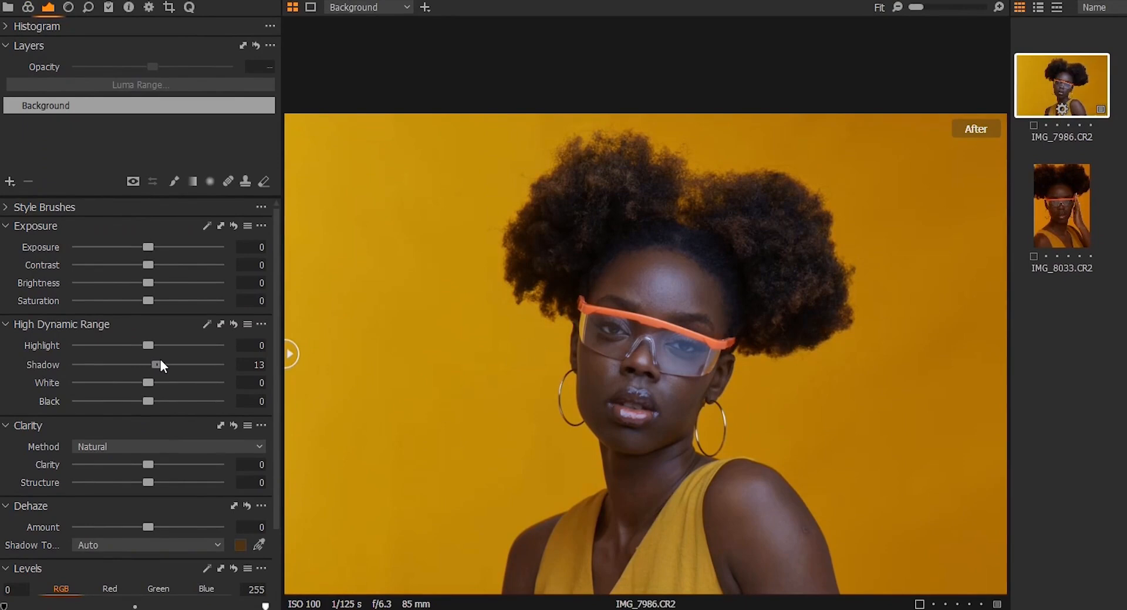
left_click_drag(160, 360, 161, 360)
left_click_drag(292, 363, 262, 501)
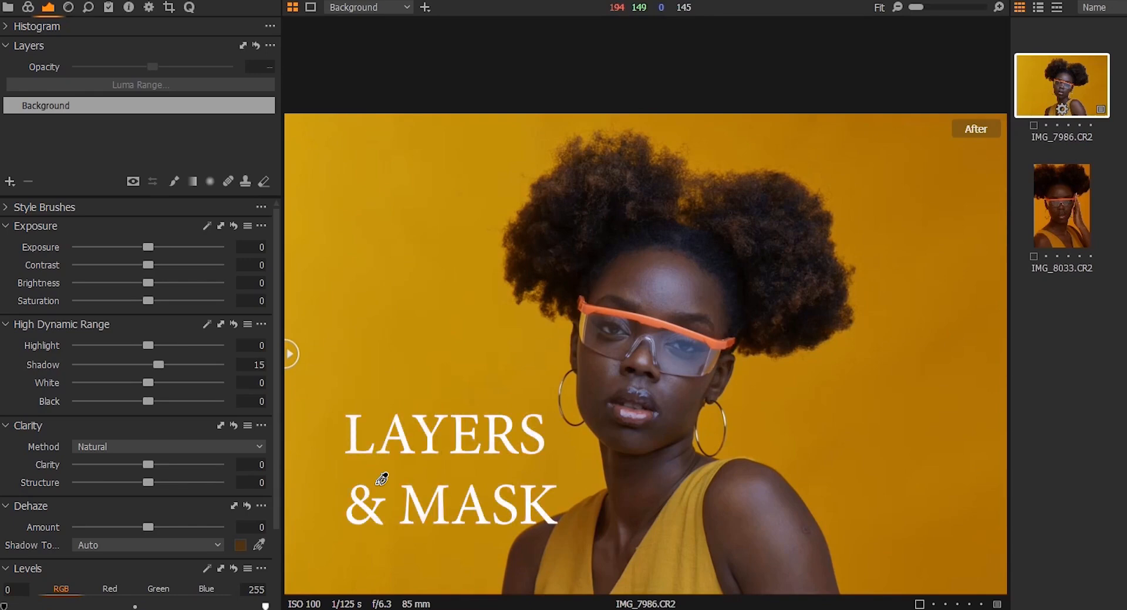
Step: Add a new adjustment layer and name it HAIR
left_click(10, 182)
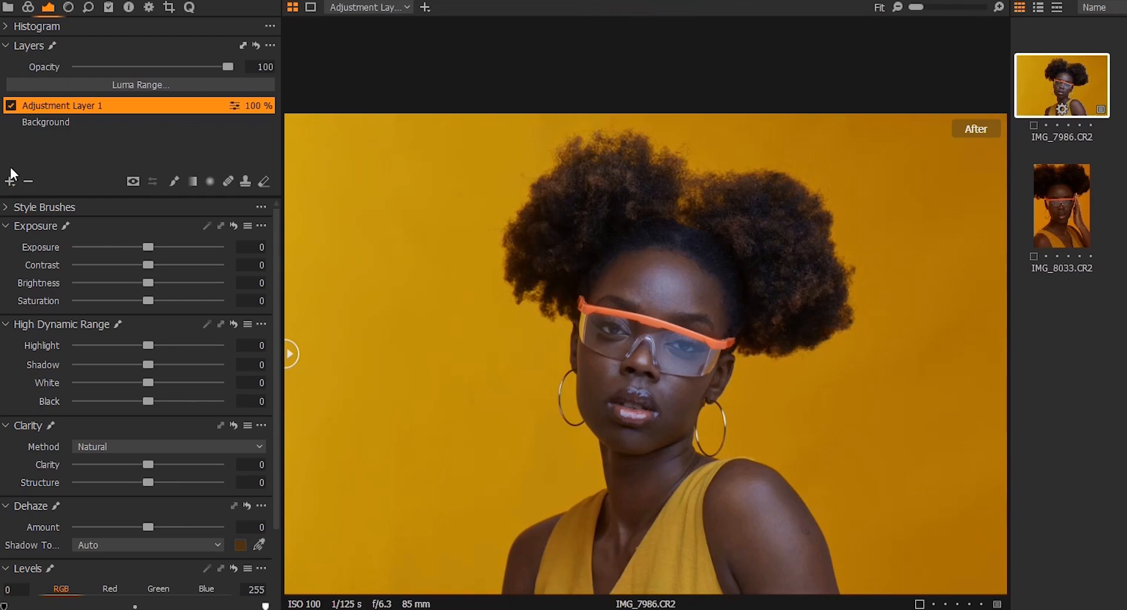
double_click(54, 108)
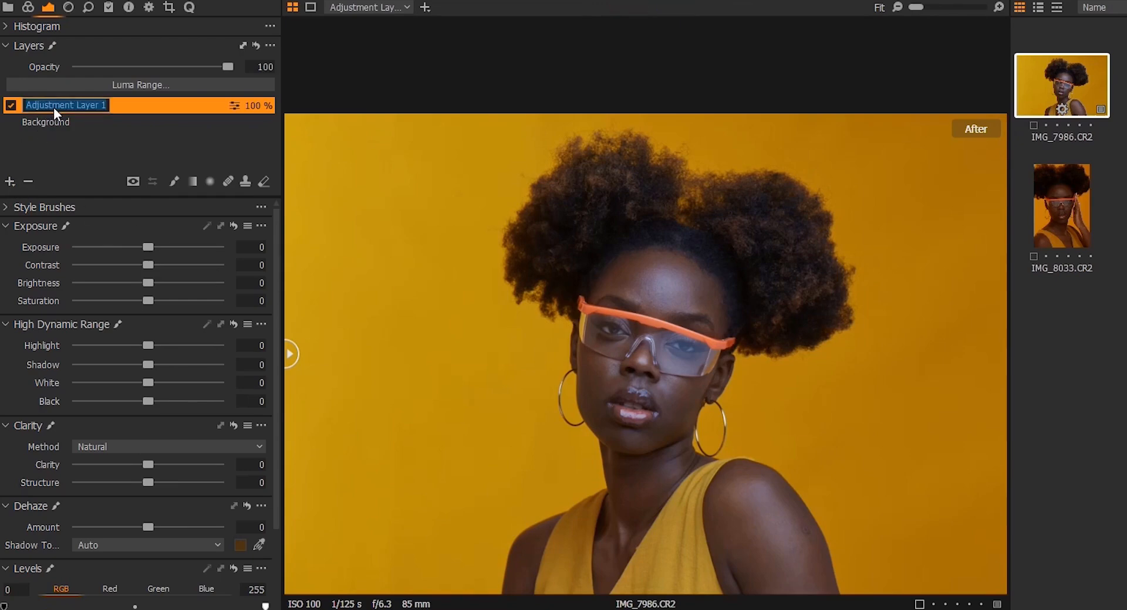
type("HAIR")
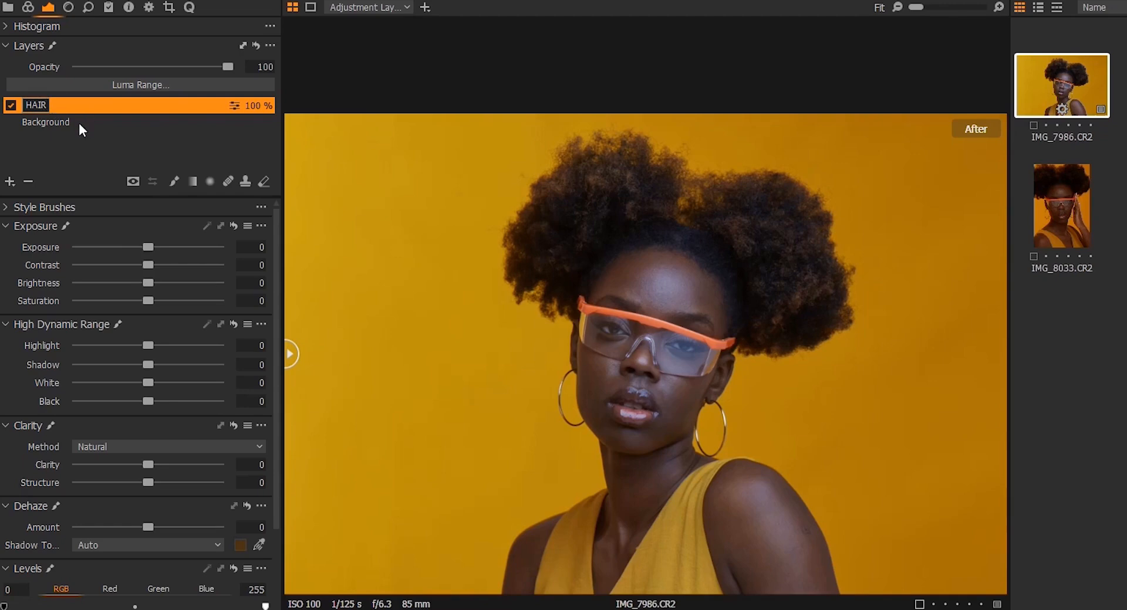
key("Return")
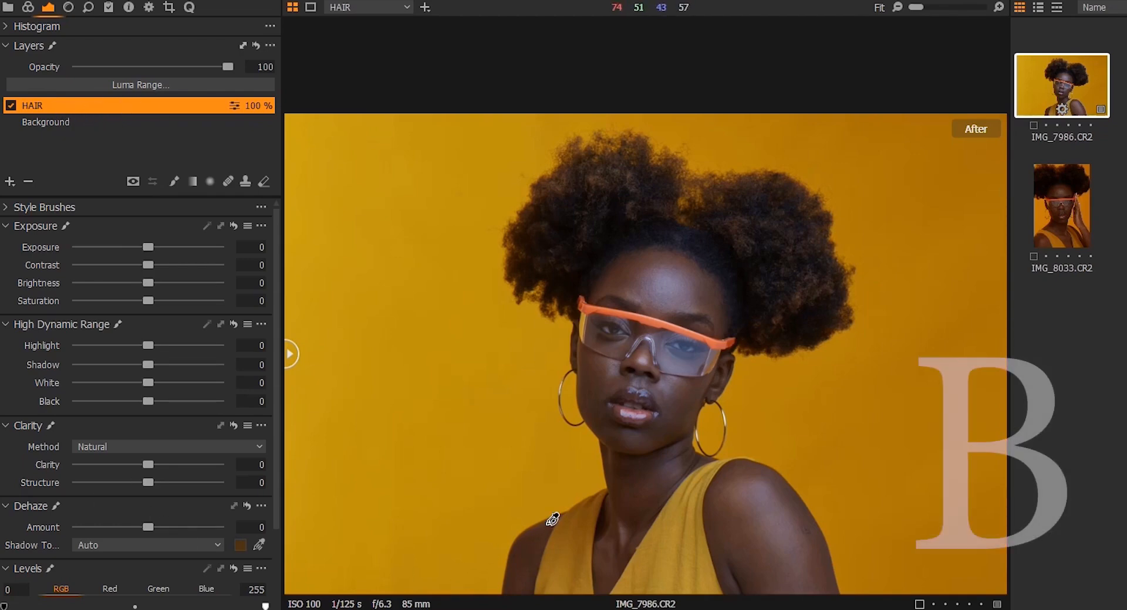
Step: Brush a closed mask outline around both hair puffs and along the forehead hairline on the HAIR layer
key("b")
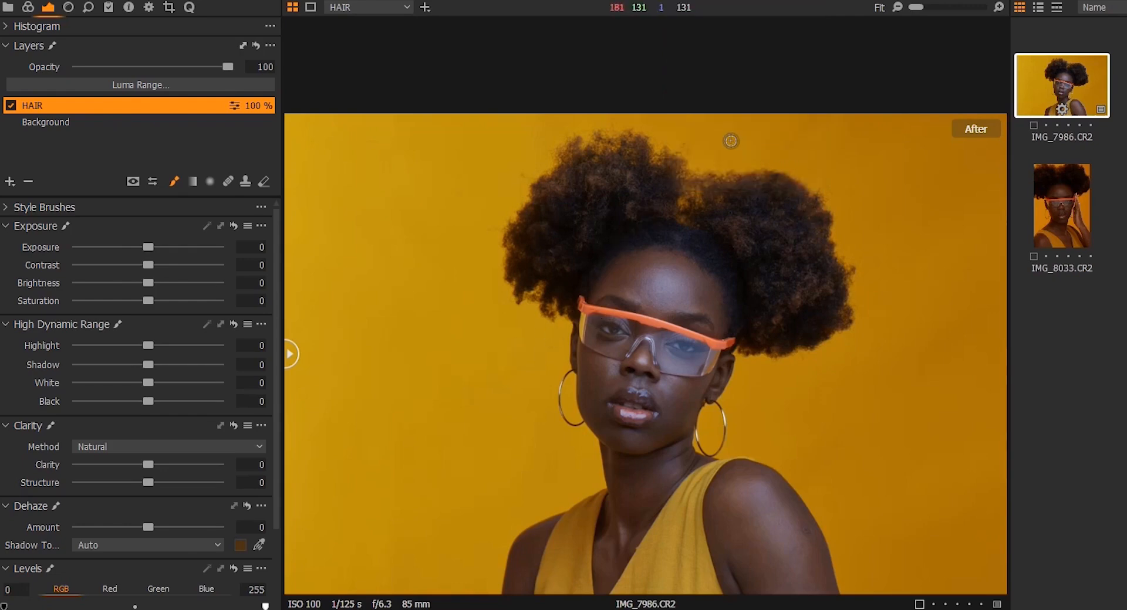
scroll(727, 143, "up", 1)
key("space")
left_click_drag(737, 175, 746, 268)
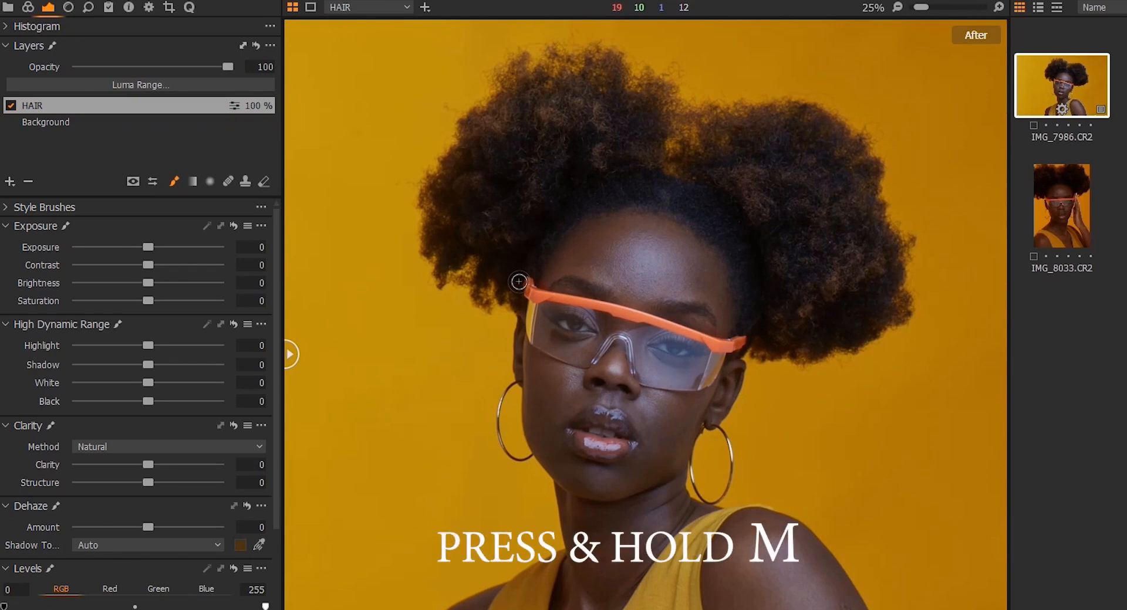
mouse_move(520, 289)
left_mouse_down()
mouse_move(478, 306)
mouse_move(479, 278)
mouse_move(443, 275)
mouse_move(422, 240)
left_mouse_up()
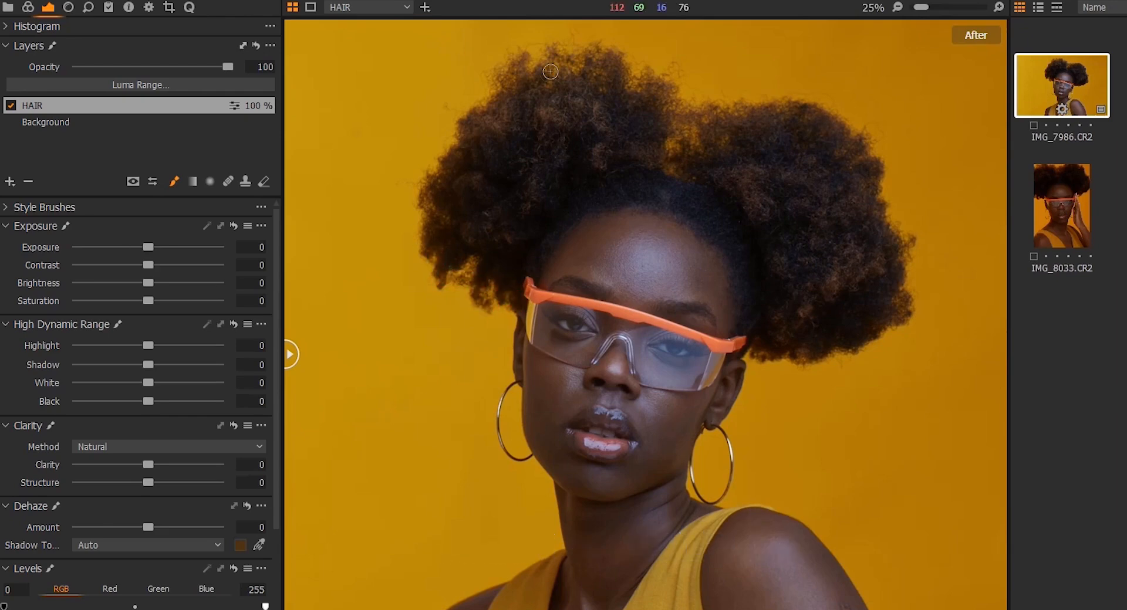
key("m")
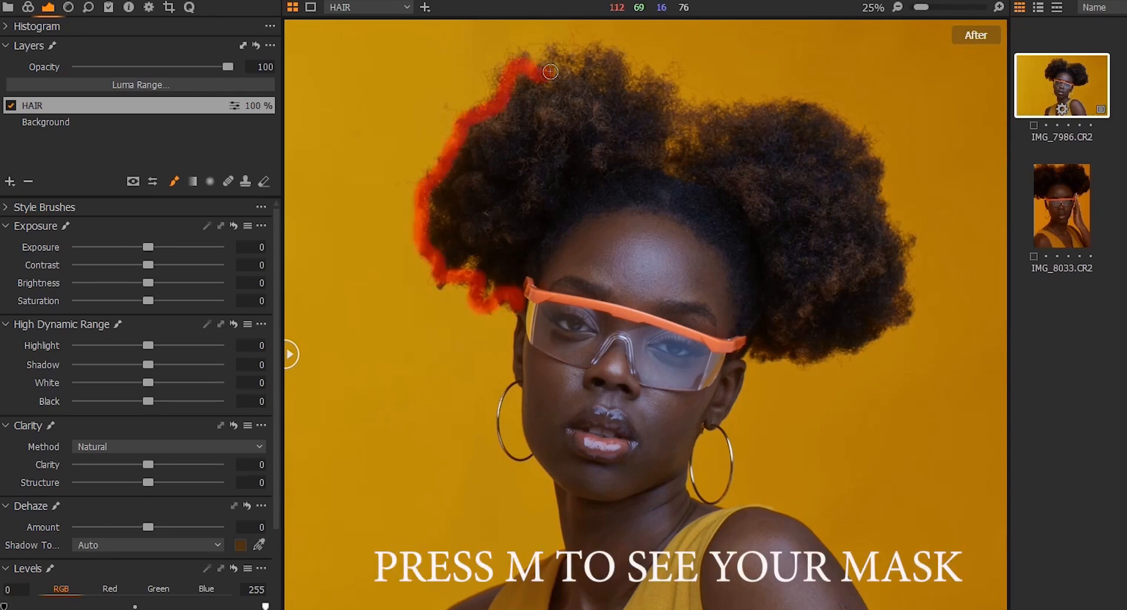
mouse_move(563, 69)
left_mouse_down()
mouse_move(607, 50)
mouse_move(639, 91)
mouse_move(654, 85)
mouse_move(722, 134)
mouse_move(771, 116)
mouse_move(836, 122)
mouse_move(897, 249)
mouse_move(890, 316)
left_mouse_up()
mouse_move(808, 342)
left_mouse_down()
mouse_move(749, 328)
mouse_move(717, 244)
mouse_move(683, 207)
mouse_move(578, 212)
mouse_move(517, 275)
left_mouse_up()
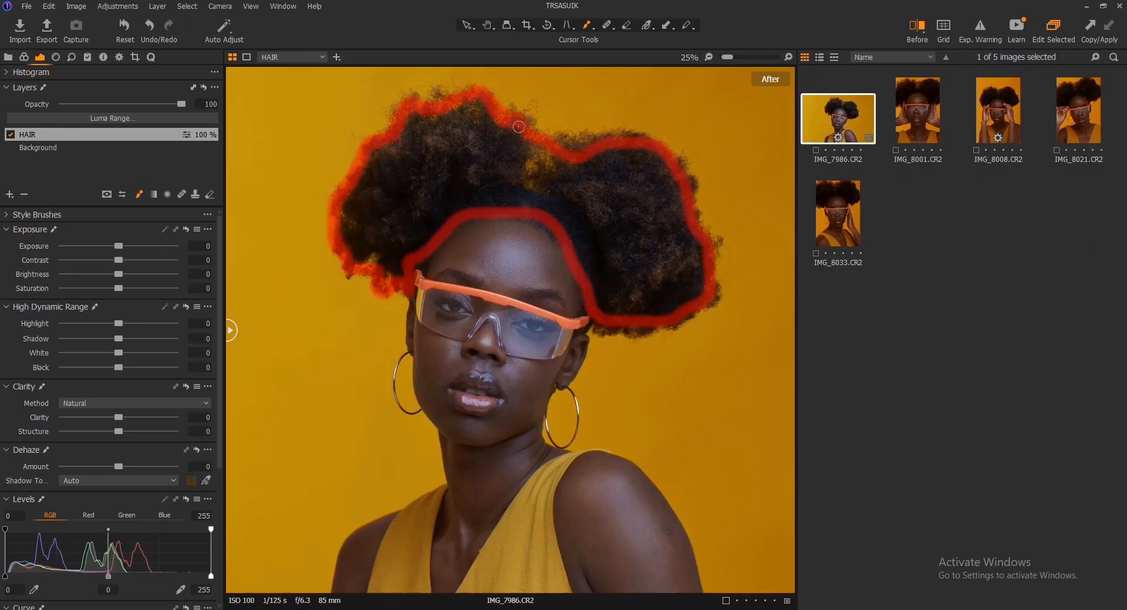
left_click_drag(519, 127, 687, 181)
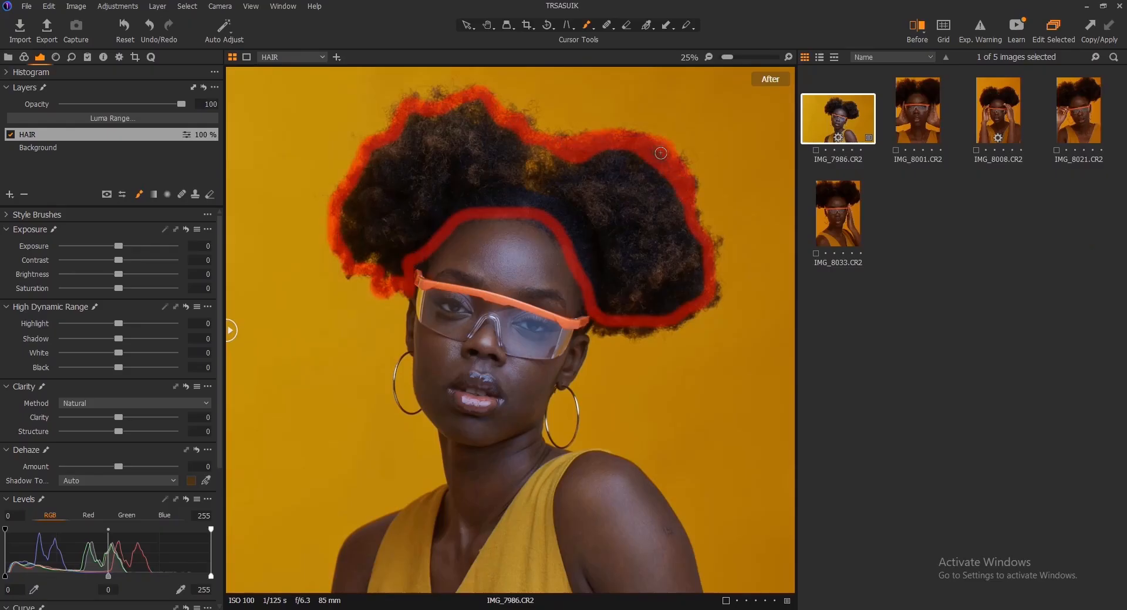
Step: Fill the HAIR layer's mask inside the painted outline
right_click(48, 137)
left_click(82, 232)
left_click_drag(611, 322, 648, 325)
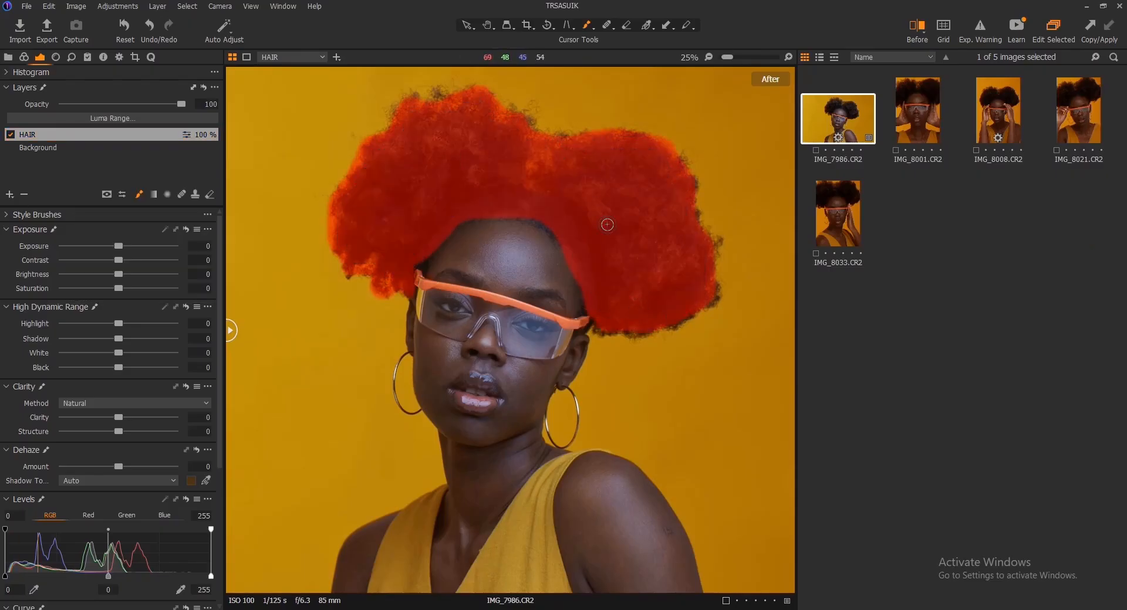
Step: Feather the HAIR layer's mask to soften its edges, using a radius slightly below the default
right_click(55, 134)
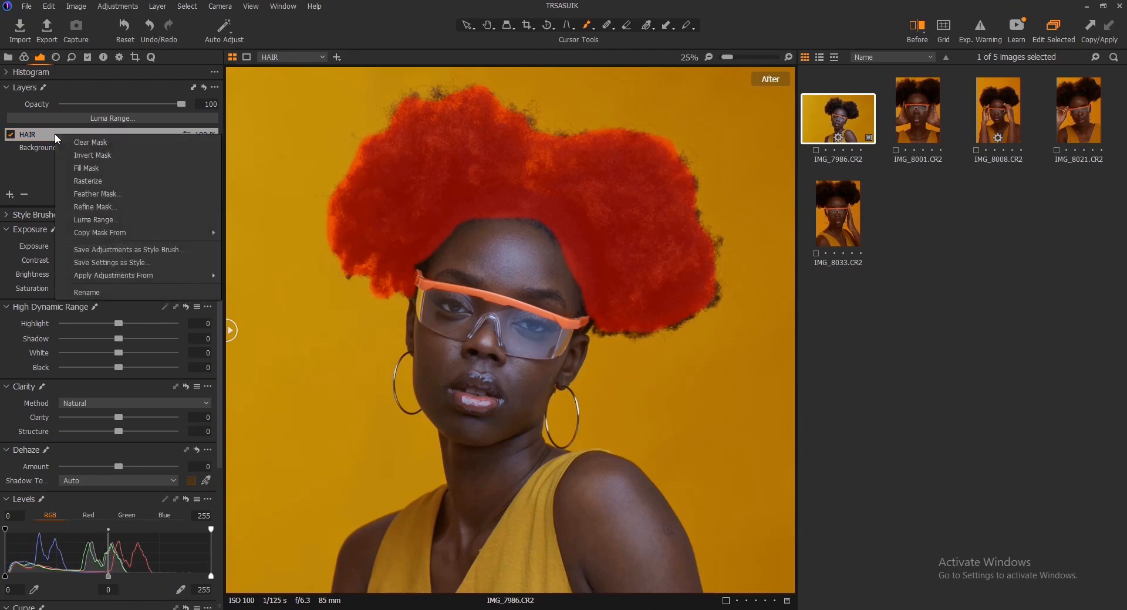
left_click(100, 199)
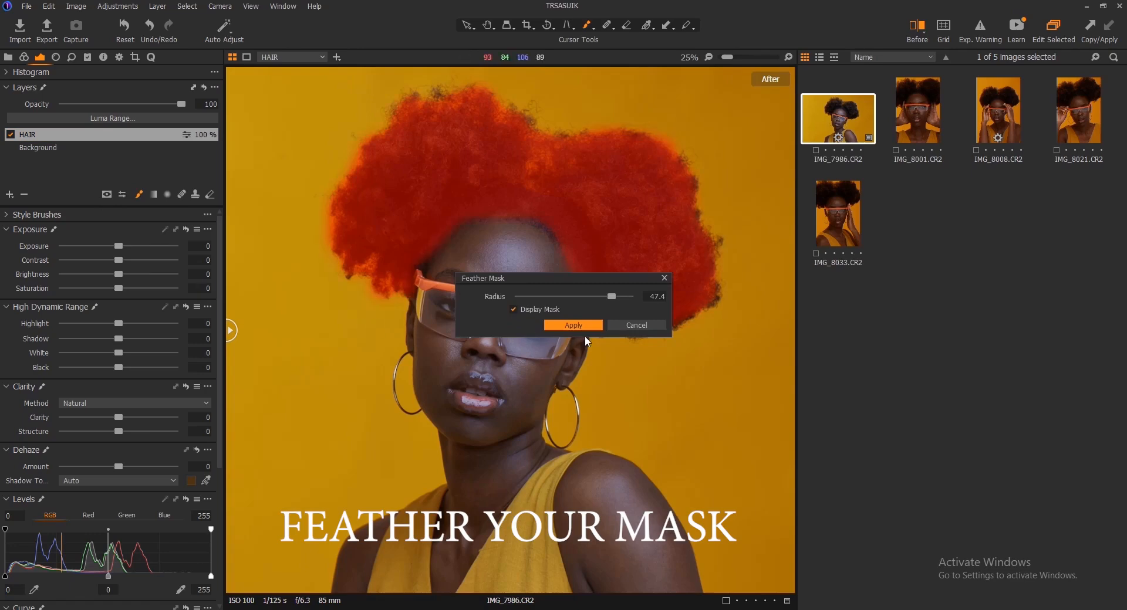
left_click_drag(585, 280, 606, 341)
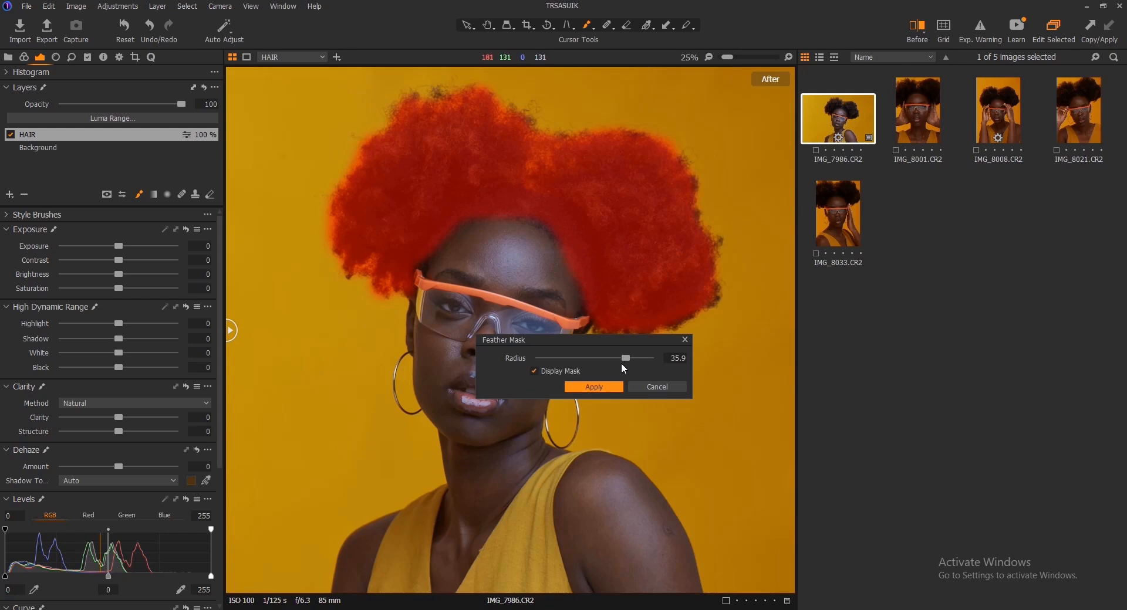
mouse_move(618, 359)
left_mouse_down()
mouse_move(645, 358)
mouse_move(630, 359)
left_mouse_up()
left_click(593, 386)
key("ctrl+0")
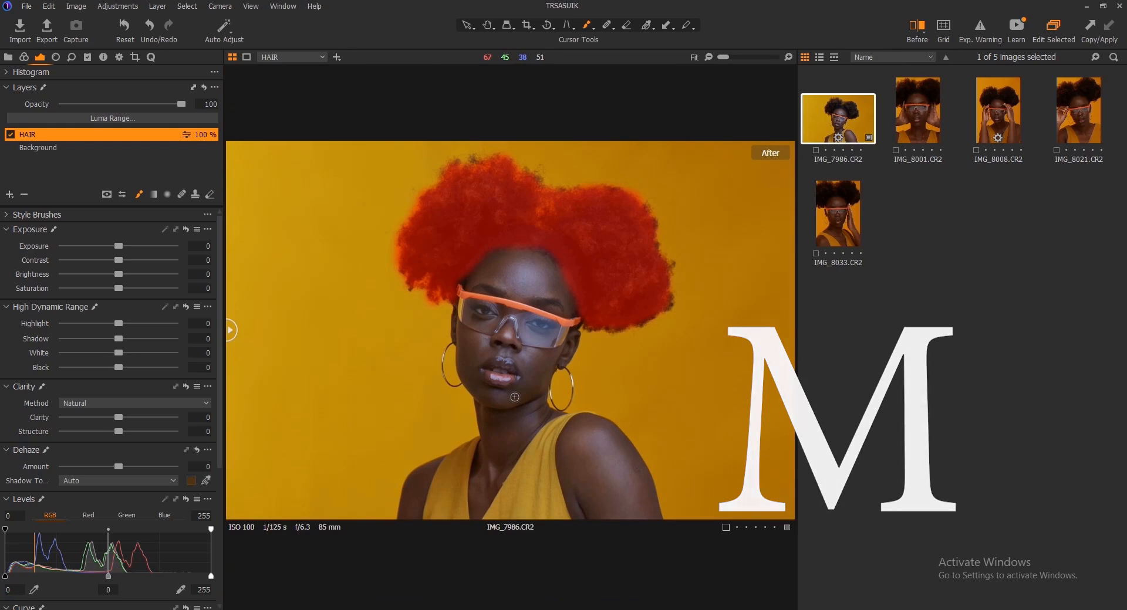
Step: Hide the mask overlay, raise the HAIR layer's Shadow value to 26, and compare the hair with the layer off and on
key("m")
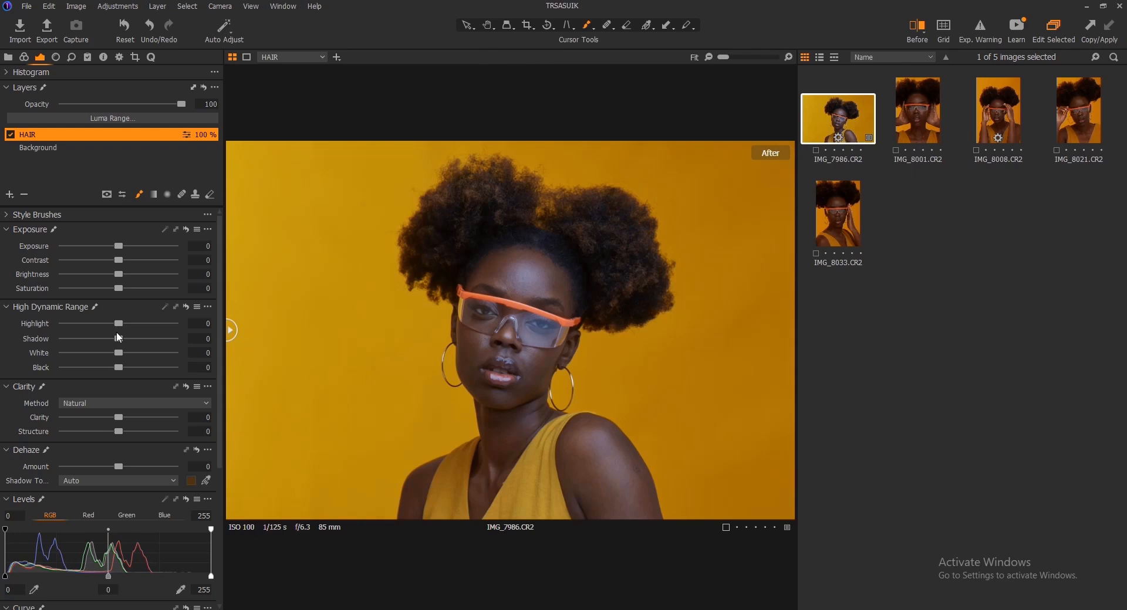
left_click_drag(165, 346, 135, 352)
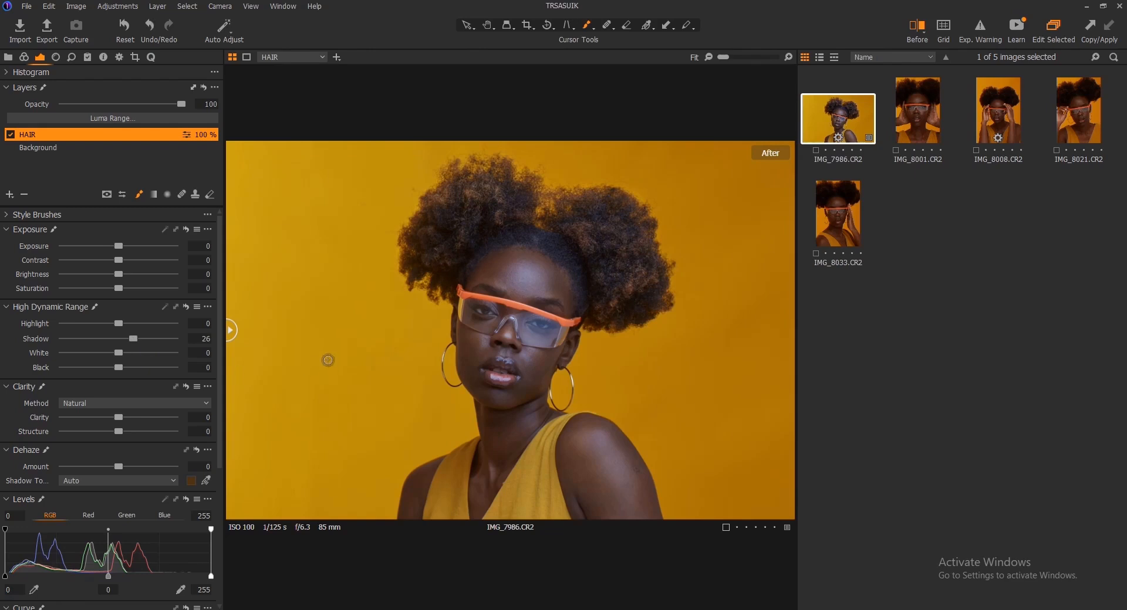
mouse_move(229, 332)
left_mouse_down()
mouse_move(783, 331)
mouse_move(229, 331)
left_mouse_up()
left_click(10, 136)
left_click(11, 135)
left_click(11, 136)
left_click(11, 136)
Step: Examine the hair mask's edge along the forehead with the mask eraser active, and compare the photo with the HAIR layer off and on
scroll(566, 296, "up", 3)
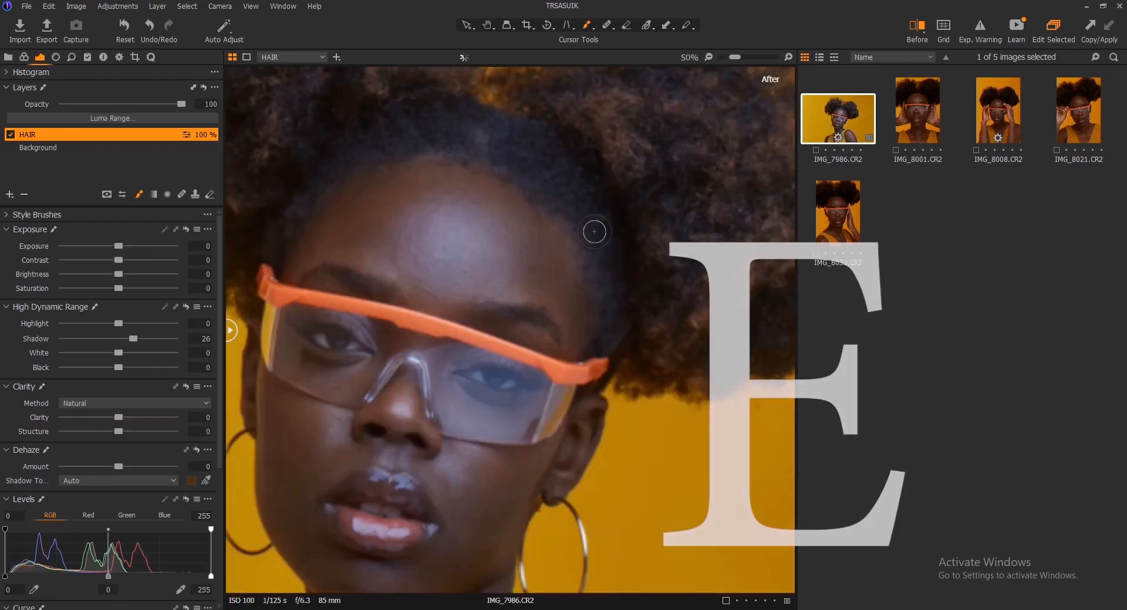
key("m")
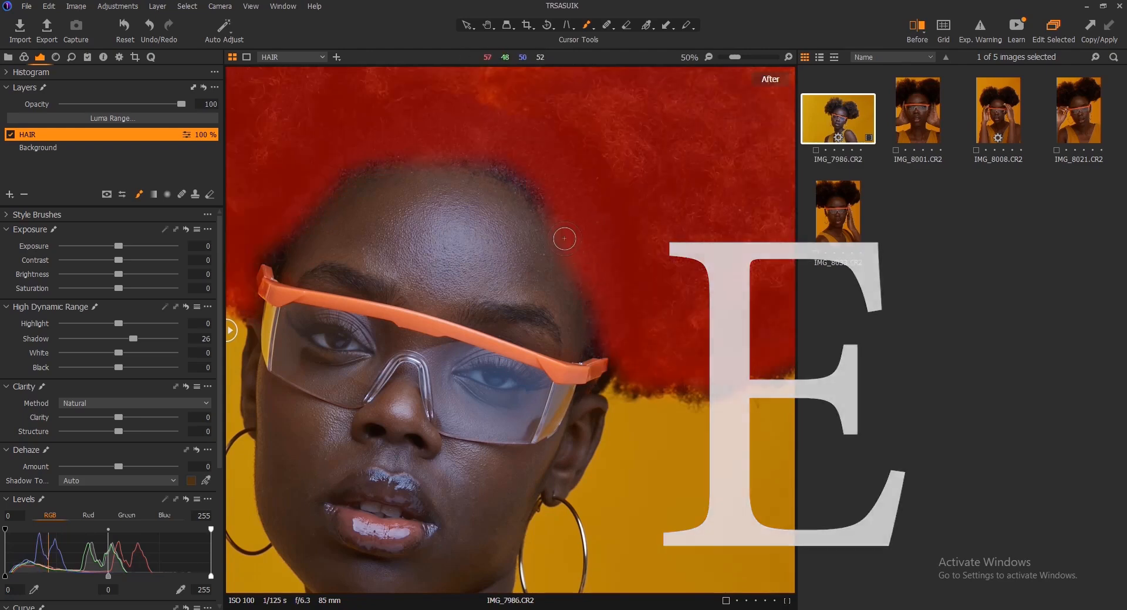
key("e")
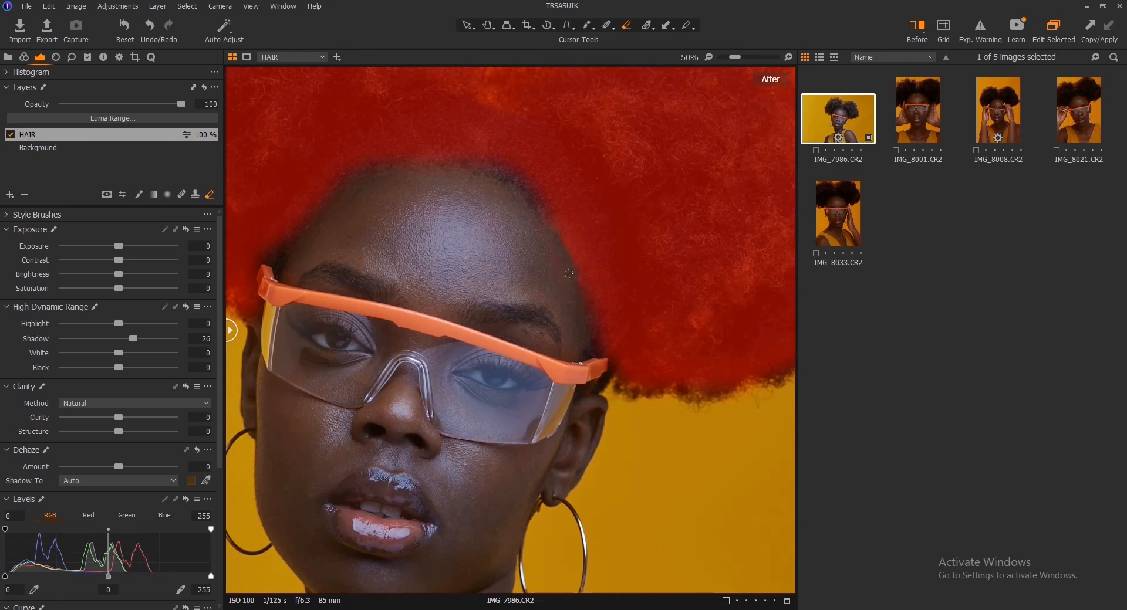
key("m")
scroll(543, 230, "up", 1)
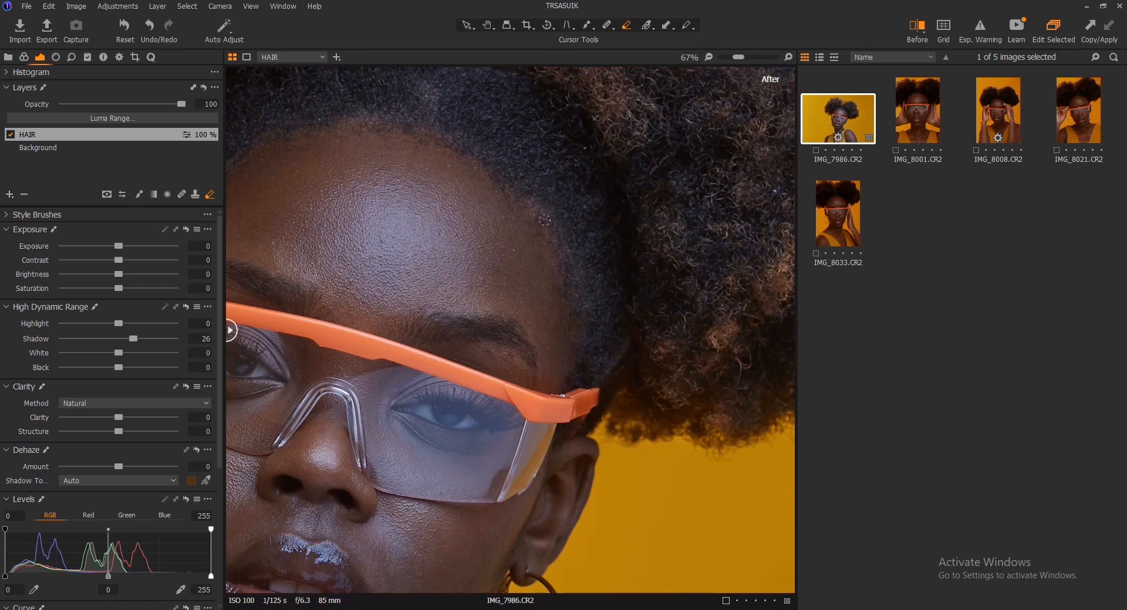
key("ctrl+0")
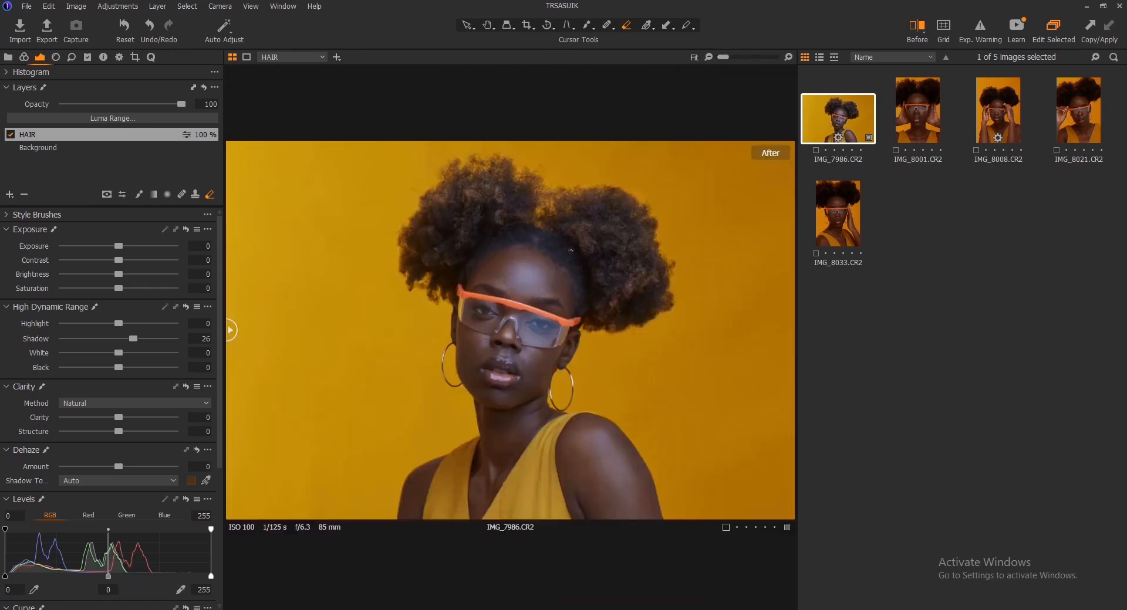
key("m")
key("m")
left_click(11, 135)
left_click(10, 136)
Step: Add another adjustment layer and name it GLASSES
left_click(10, 195)
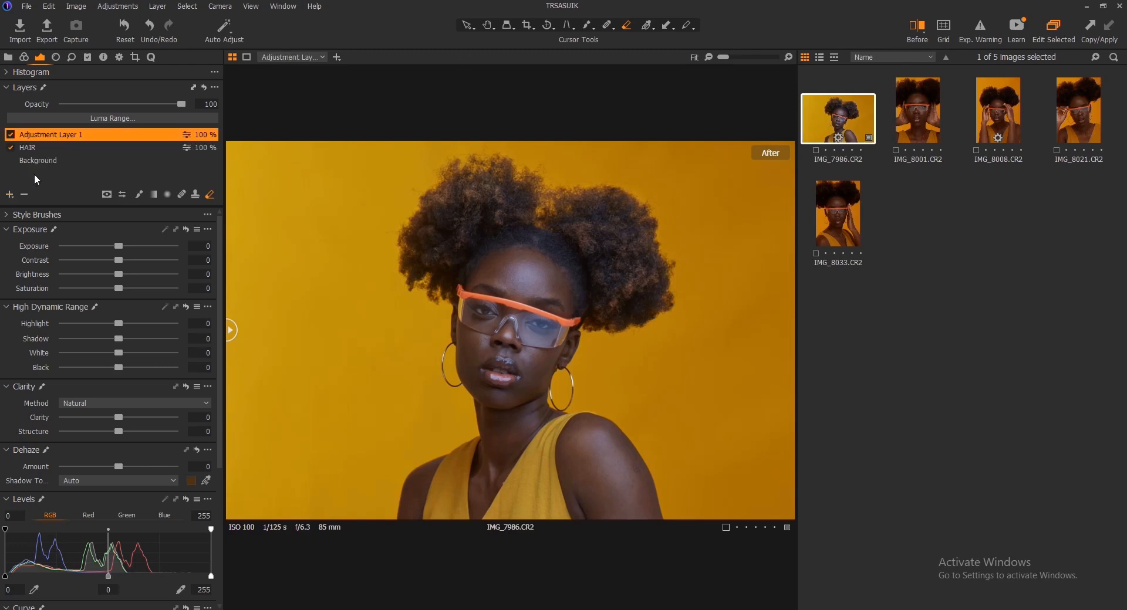
double_click(47, 135)
type("GLASSES")
key("Return")
Step: Paint a mask over the orange frame of the glasses on the GLASSES layer, using a smaller brush
scroll(551, 315, "up", 3)
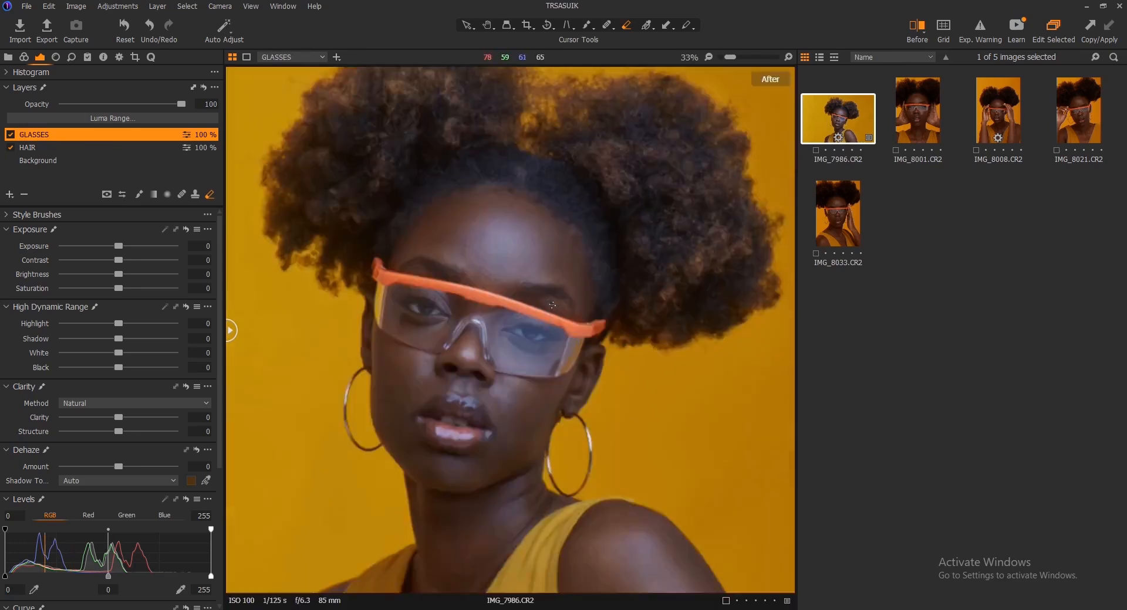
scroll(242, 243, "up", 1)
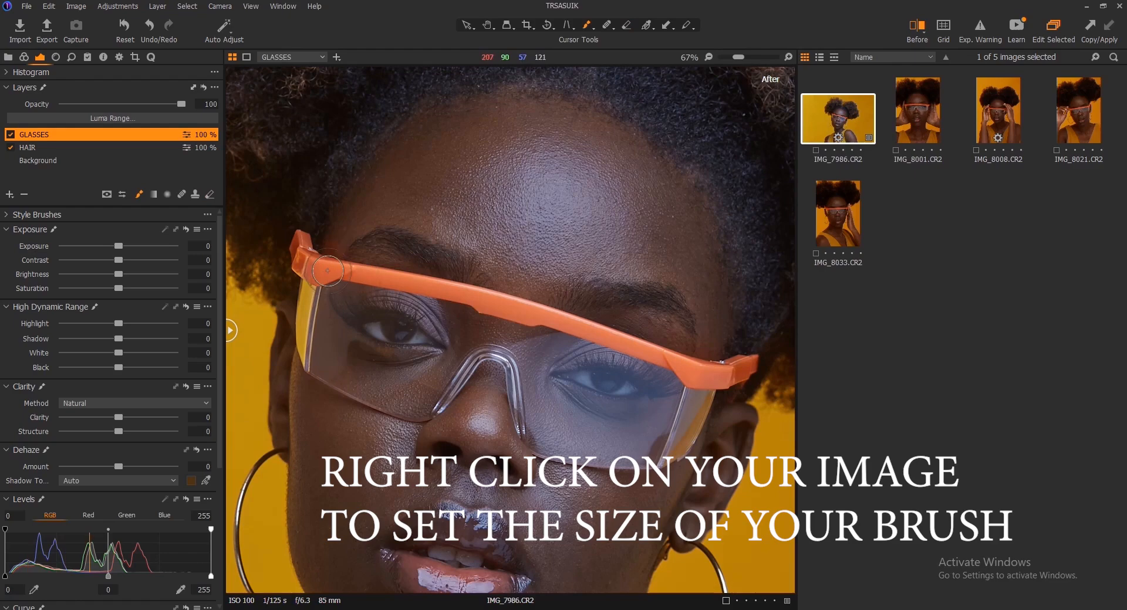
right_click(378, 294)
left_click_drag(330, 272, 319, 273)
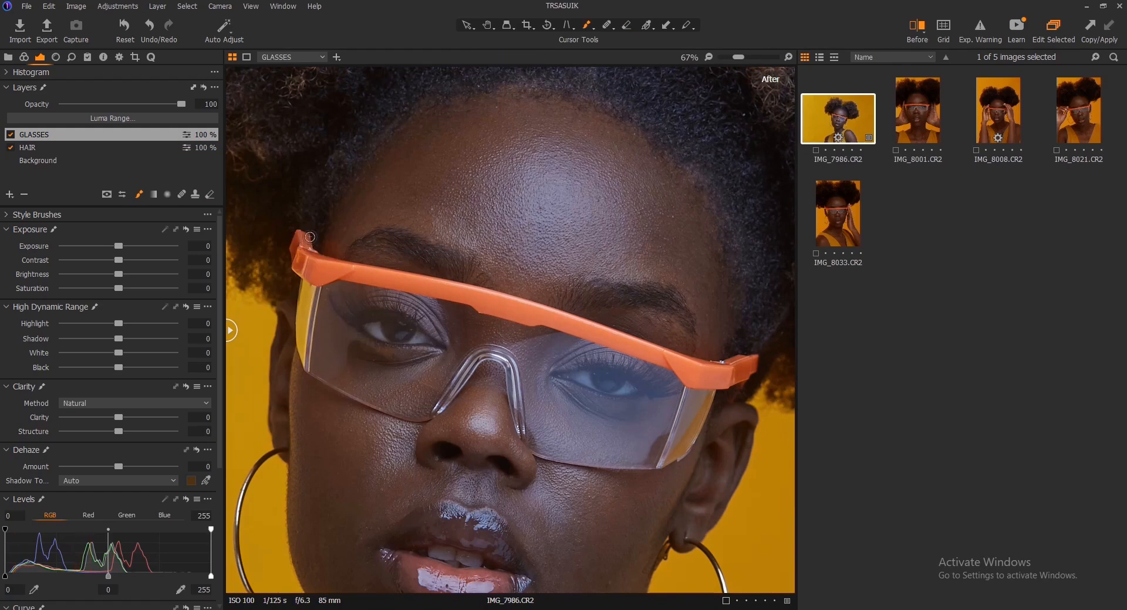
mouse_move(306, 268)
left_mouse_down()
mouse_move(306, 268)
mouse_move(303, 245)
mouse_move(314, 260)
mouse_move(298, 265)
mouse_move(321, 280)
mouse_move(341, 269)
mouse_move(314, 260)
mouse_move(750, 366)
mouse_move(670, 370)
mouse_move(500, 302)
mouse_move(712, 372)
mouse_move(743, 365)
mouse_move(474, 292)
mouse_move(322, 273)
mouse_move(344, 275)
mouse_move(292, 258)
mouse_move(293, 246)
mouse_move(333, 245)
left_mouse_up()
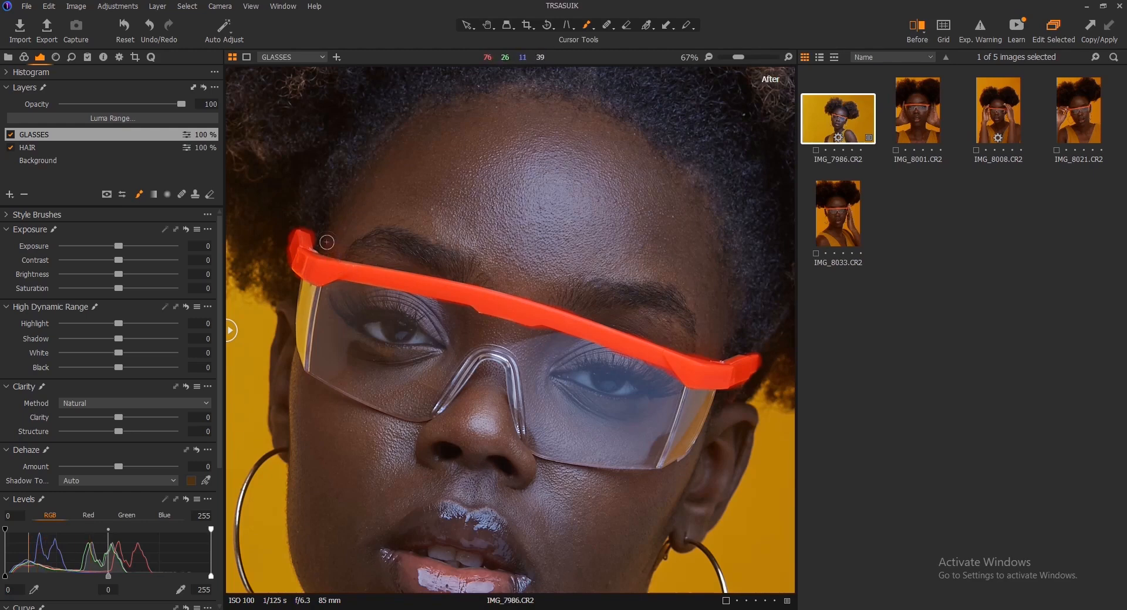
Step: Erase the GLASSES mask spill around both ends of the orange frame and along its lower edge
scroll(328, 243, "up", 3)
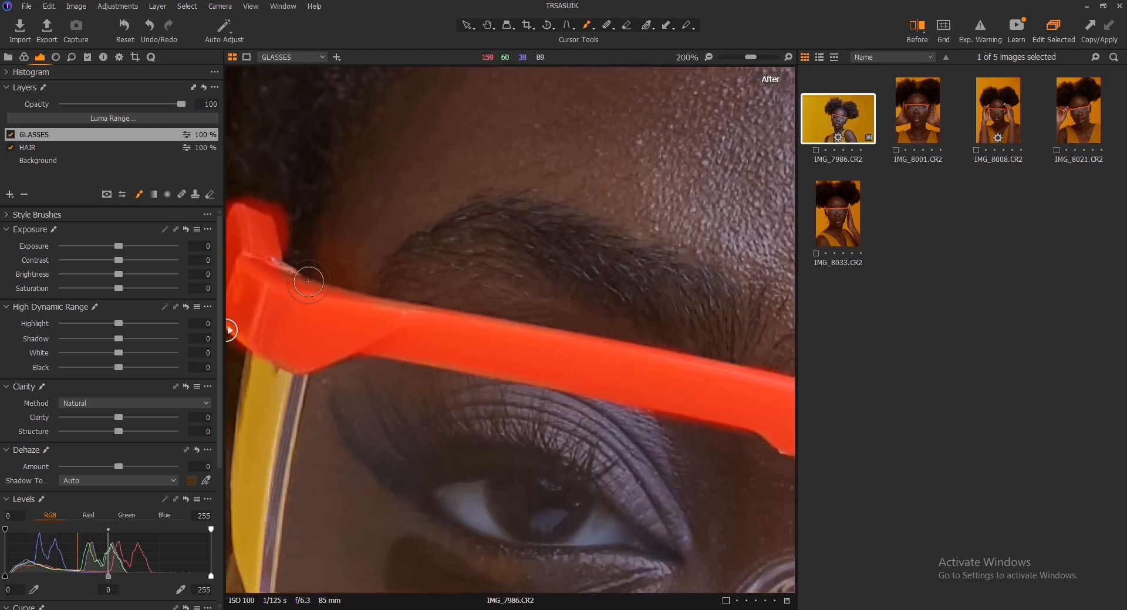
key("h")
mouse_move(340, 257)
left_mouse_down()
mouse_move(403, 262)
mouse_move(444, 289)
left_mouse_up()
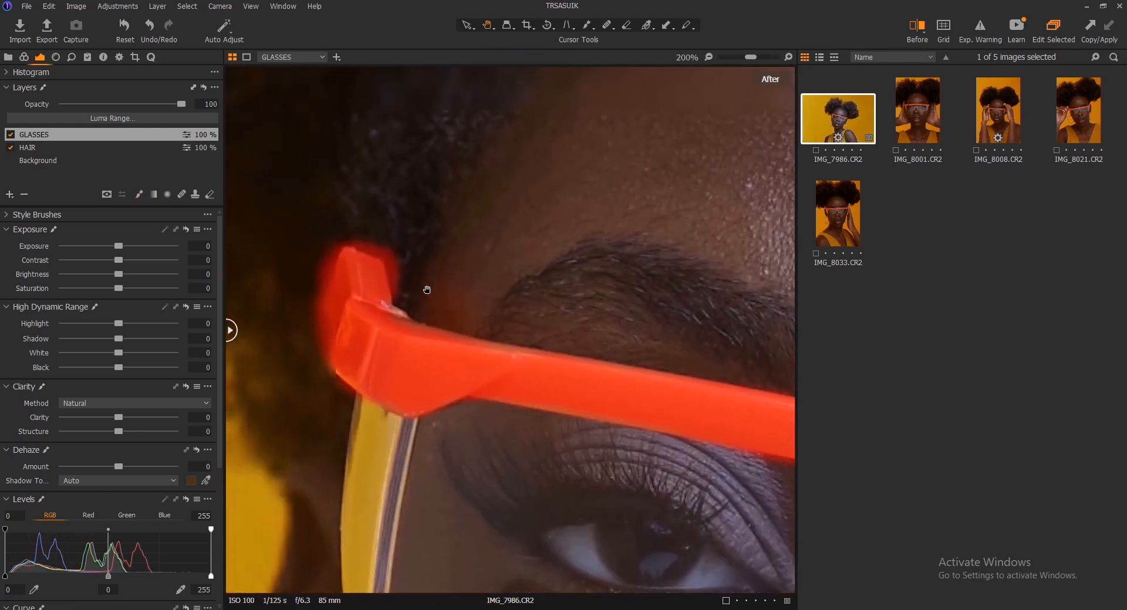
key("e")
left_click_drag(316, 298, 317, 350)
mouse_move(734, 352)
left_mouse_down()
mouse_move(415, 382)
mouse_move(393, 418)
left_mouse_up()
mouse_move(558, 376)
left_mouse_down()
mouse_move(604, 385)
mouse_move(454, 459)
left_mouse_up()
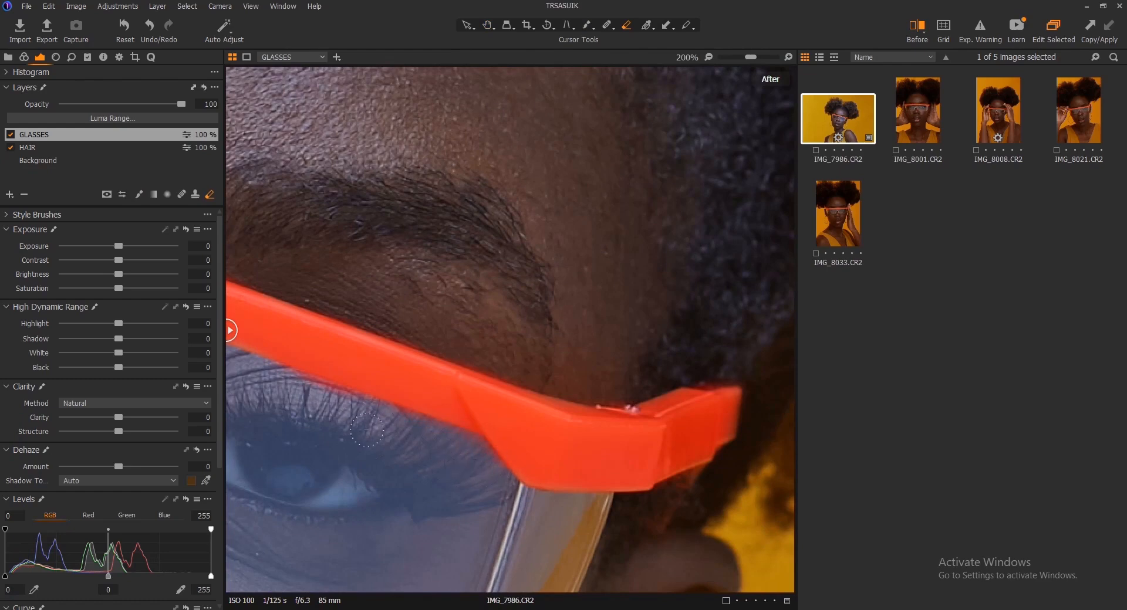
key("ctrl+0")
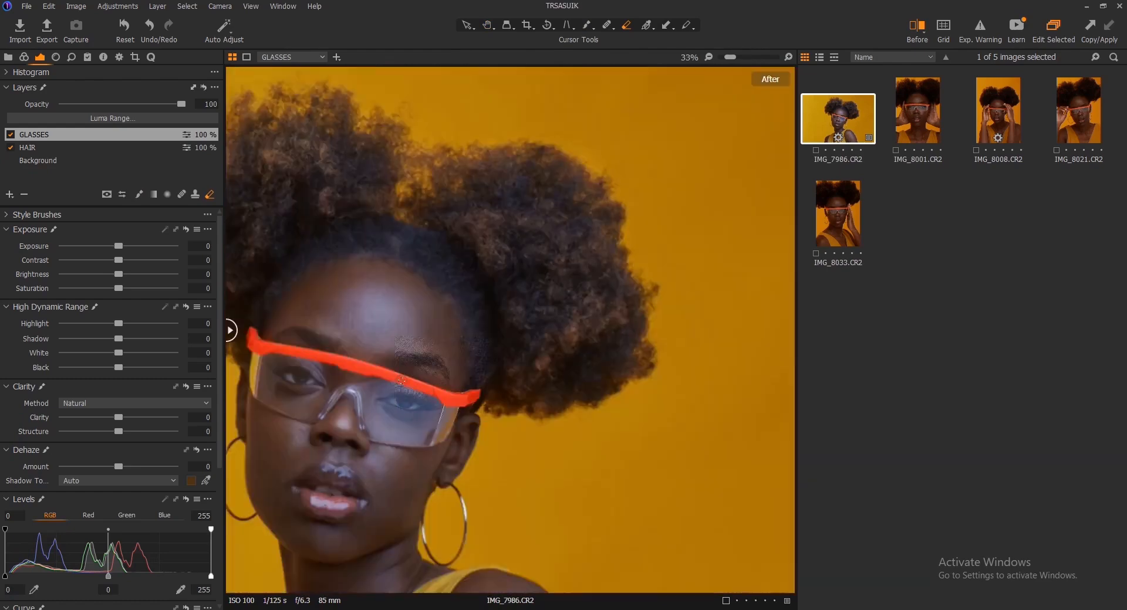
scroll(314, 372, "down", 2)
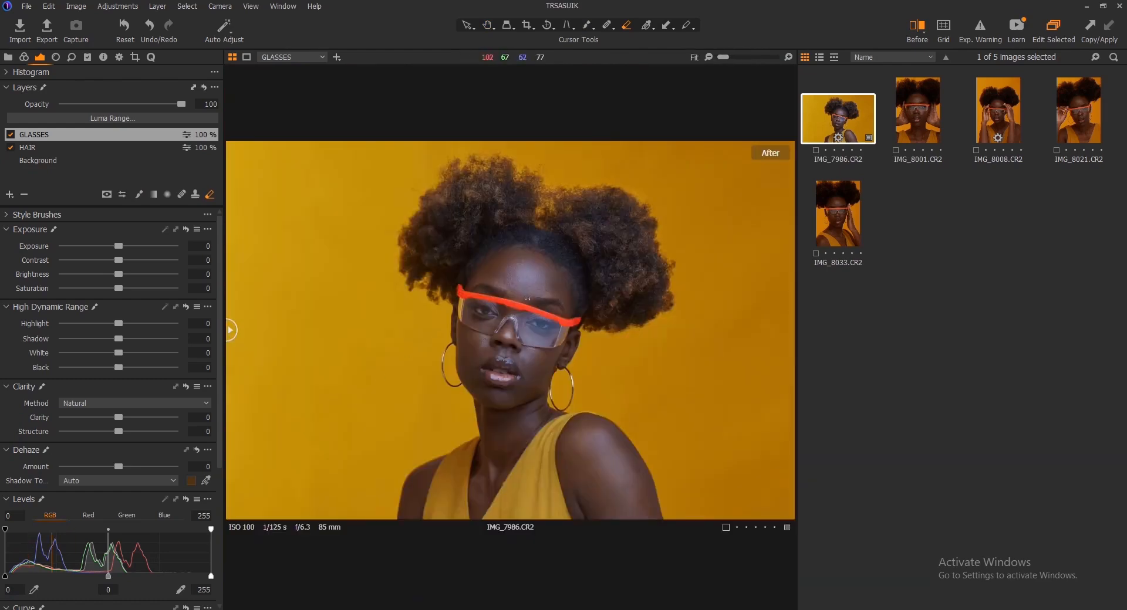
scroll(530, 301, "up", 3)
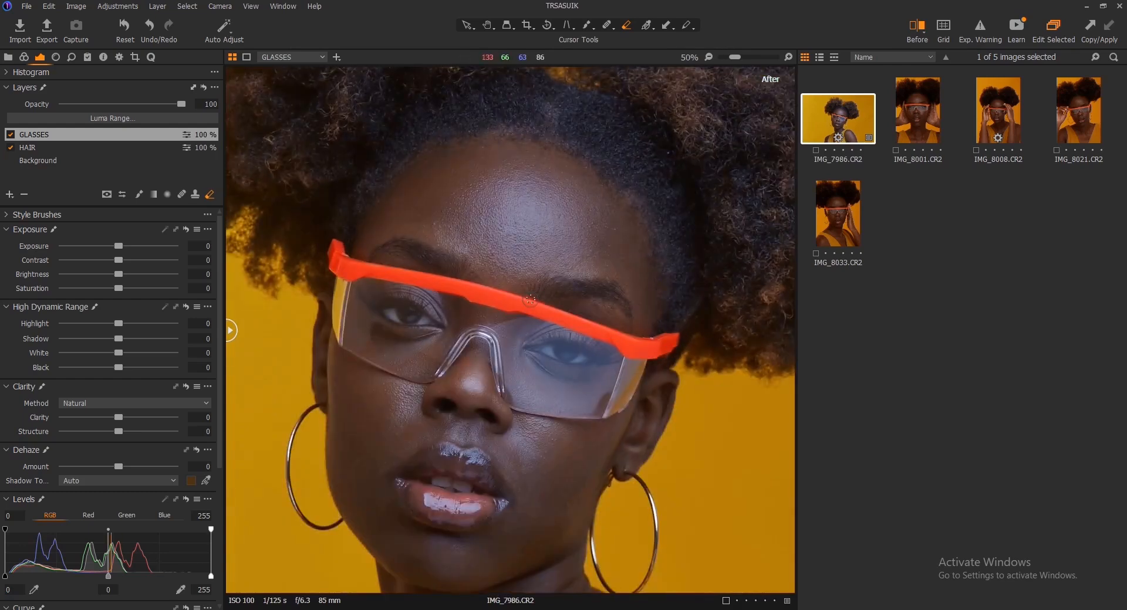
Step: Refine the edge of the GLASSES layer's mask by adjusting the refinement radius with the mask displayed
key("m")
key("m")
right_click(32, 134)
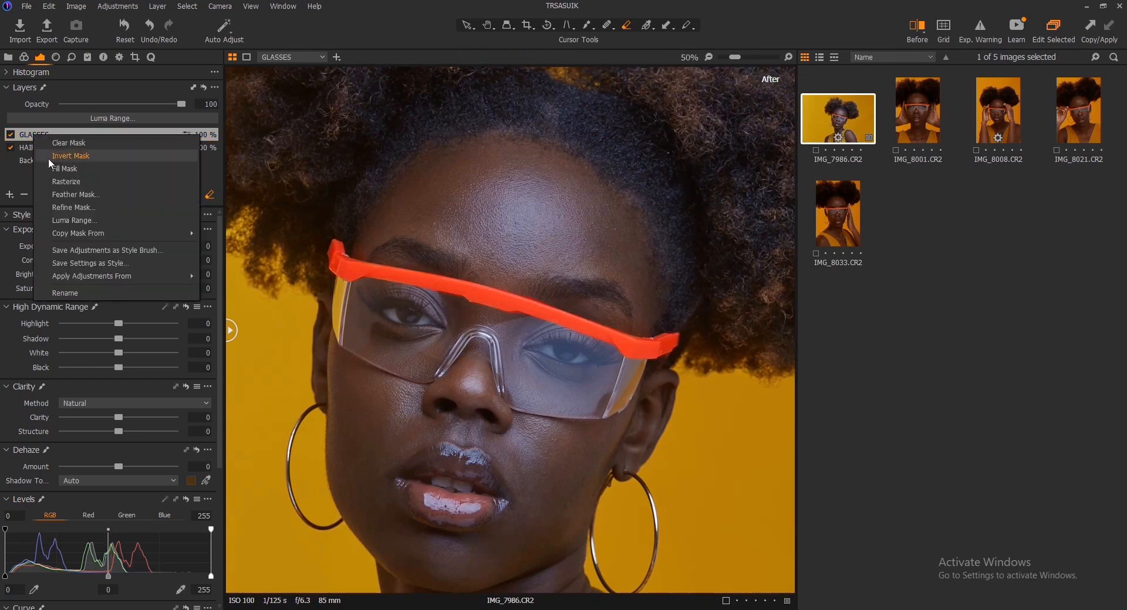
left_click(73, 207)
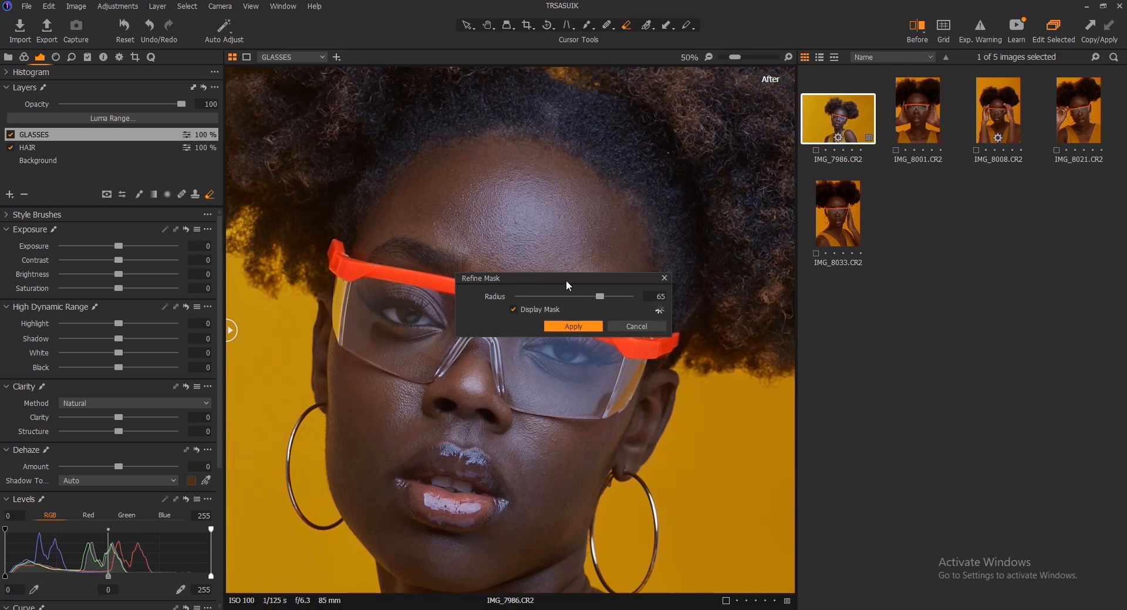
left_click_drag(602, 278, 692, 418)
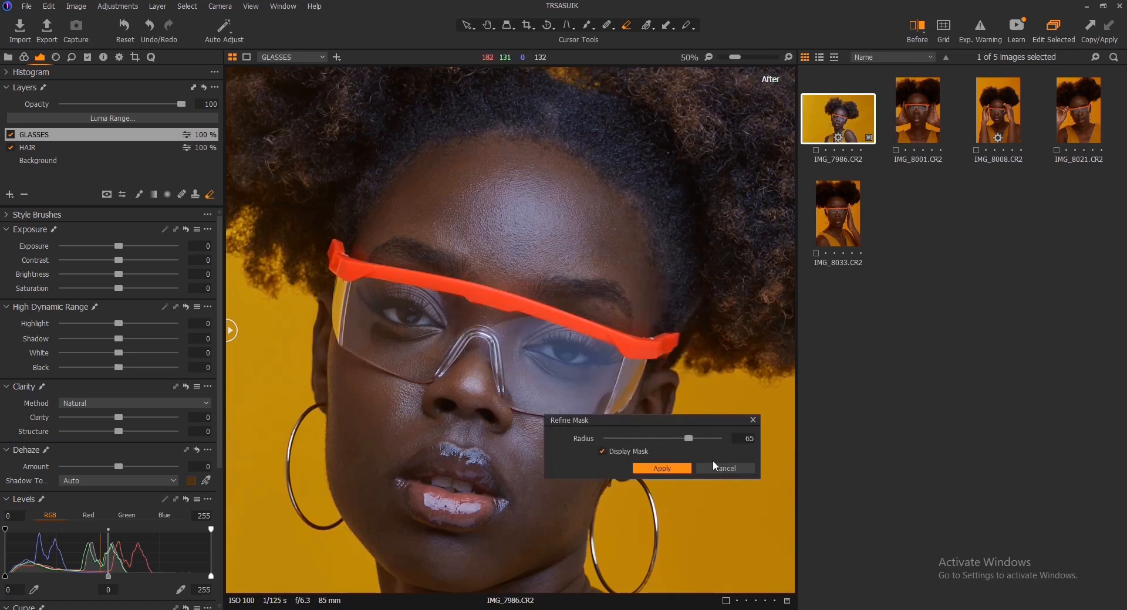
left_click(697, 438)
left_click(664, 468)
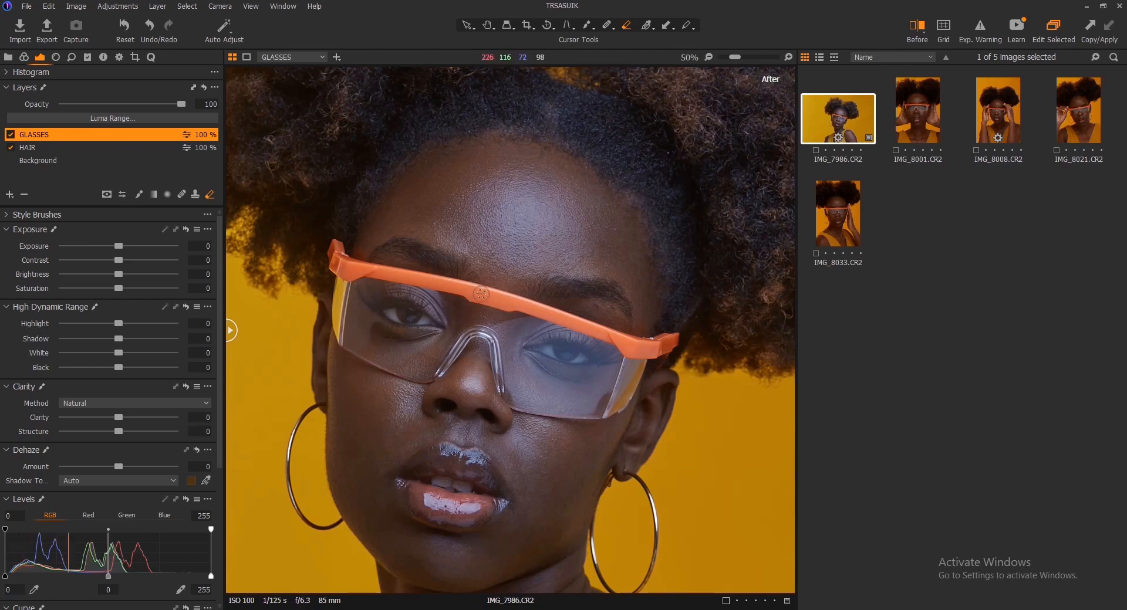
Step: Set the GLASSES layer's Saturation to 82, Exposure to -0.21, Shadow to 16 and White to 78
scroll(412, 361, "down", 3)
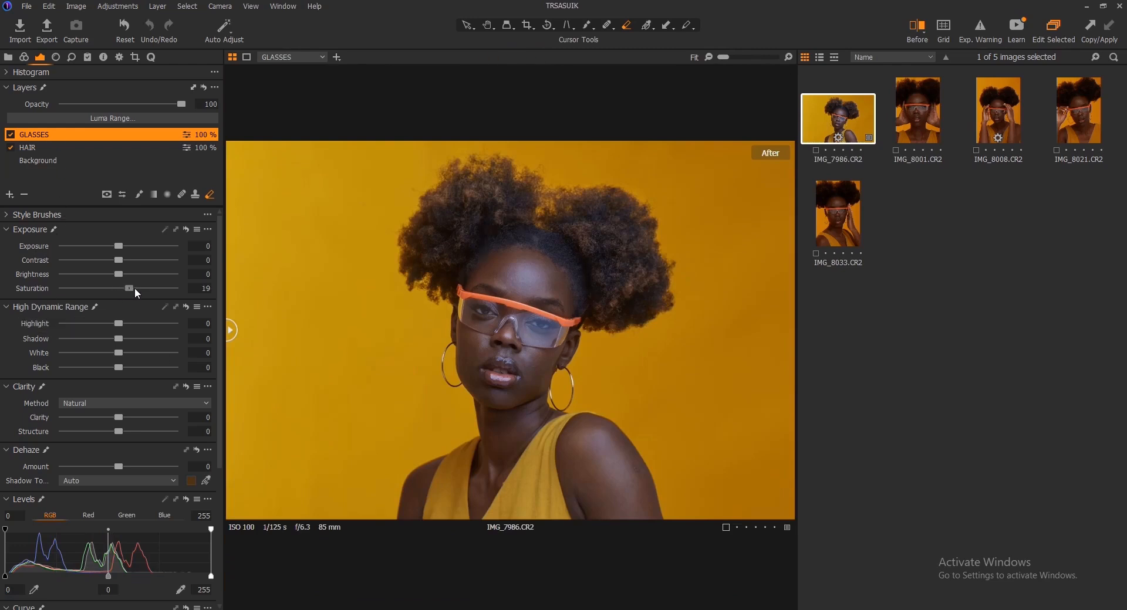
left_click_drag(161, 294, 164, 293)
left_click_drag(118, 249, 114, 251)
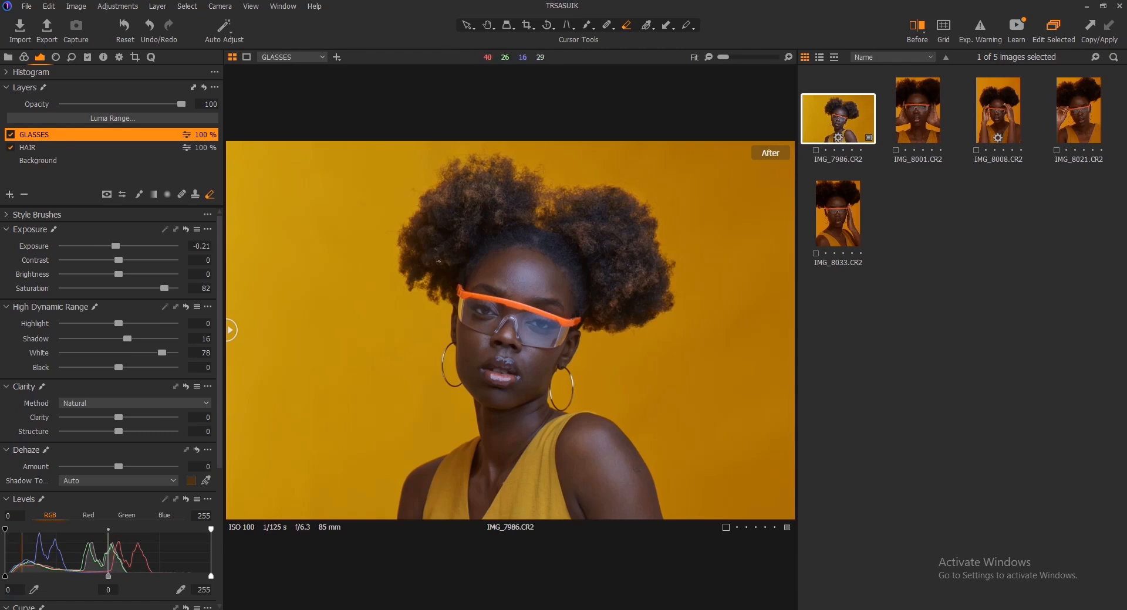
Step: Sample the orange of the glasses frame as an Advanced Color Editor range on the GLASSES layer
left_click(25, 58)
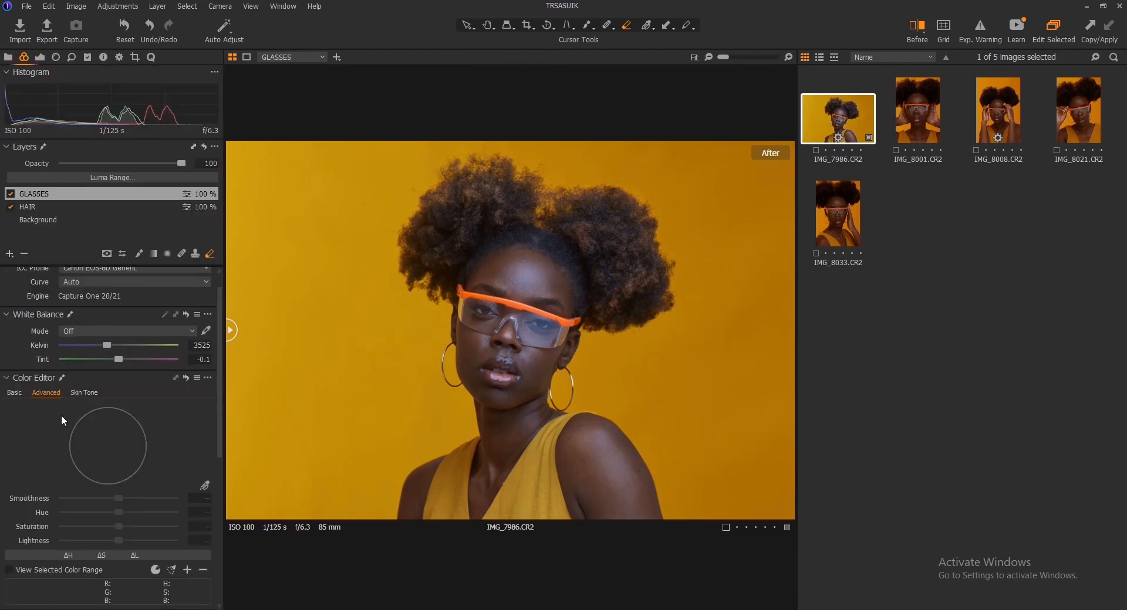
scroll(61, 415, "up", 1)
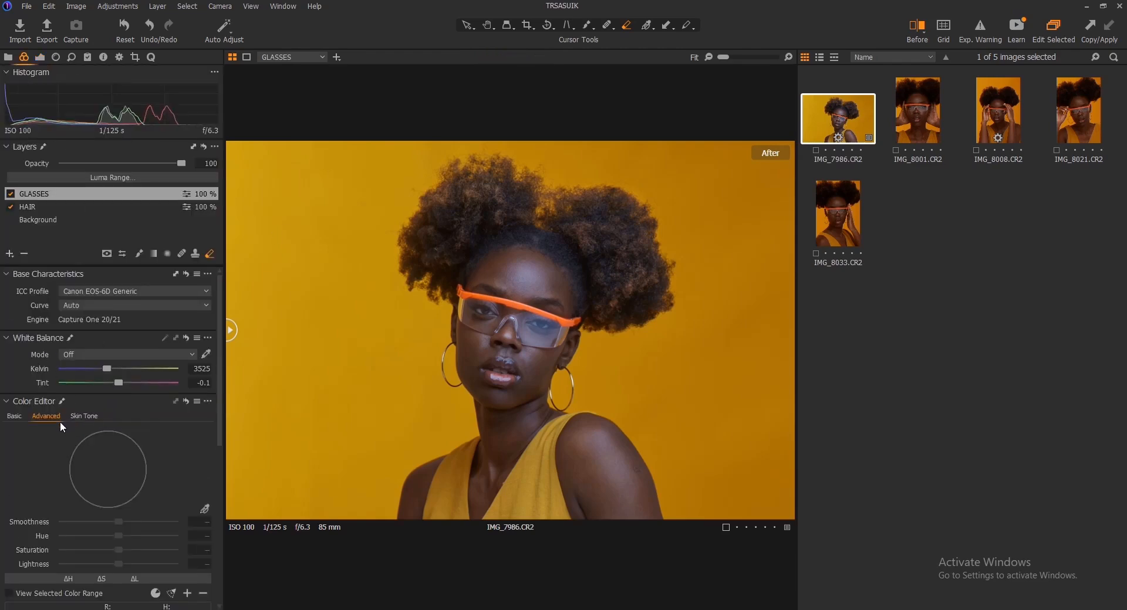
left_click(206, 509)
left_click(471, 290)
scroll(150, 494, "down", 2)
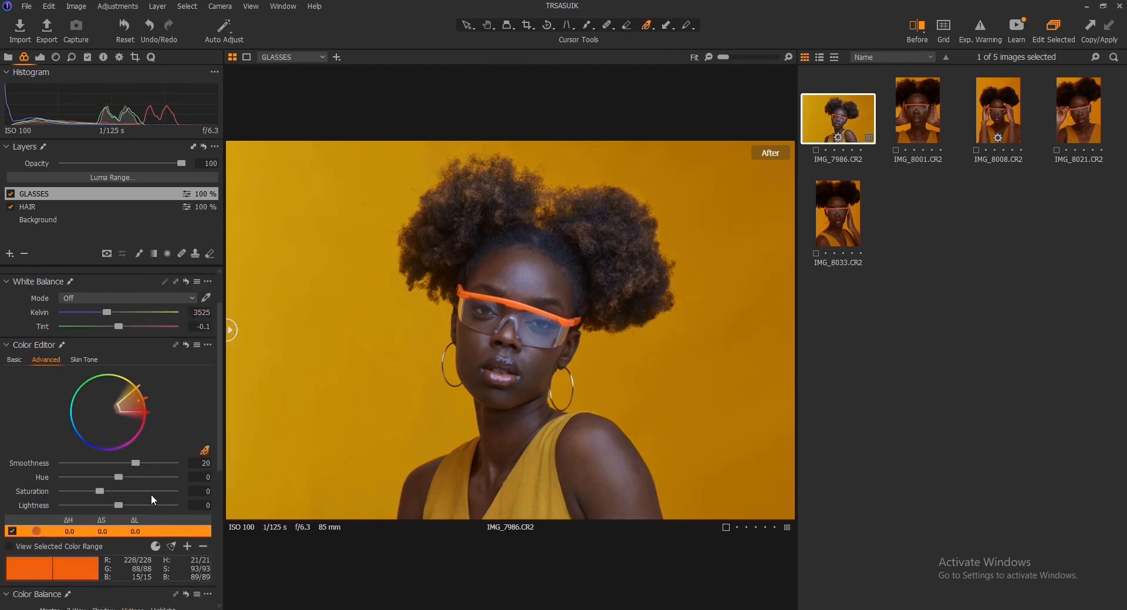
Step: Set the sampled frame color's Hue to 14.2 and its Saturation to 77.4
left_click_drag(100, 491, 144, 484)
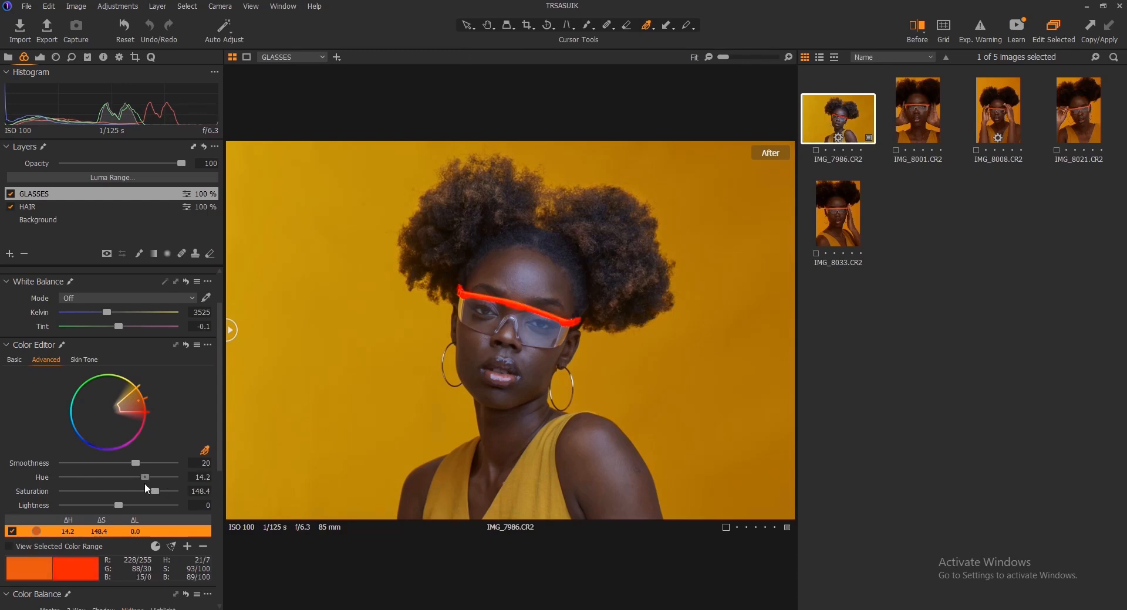
left_click_drag(156, 492, 80, 494)
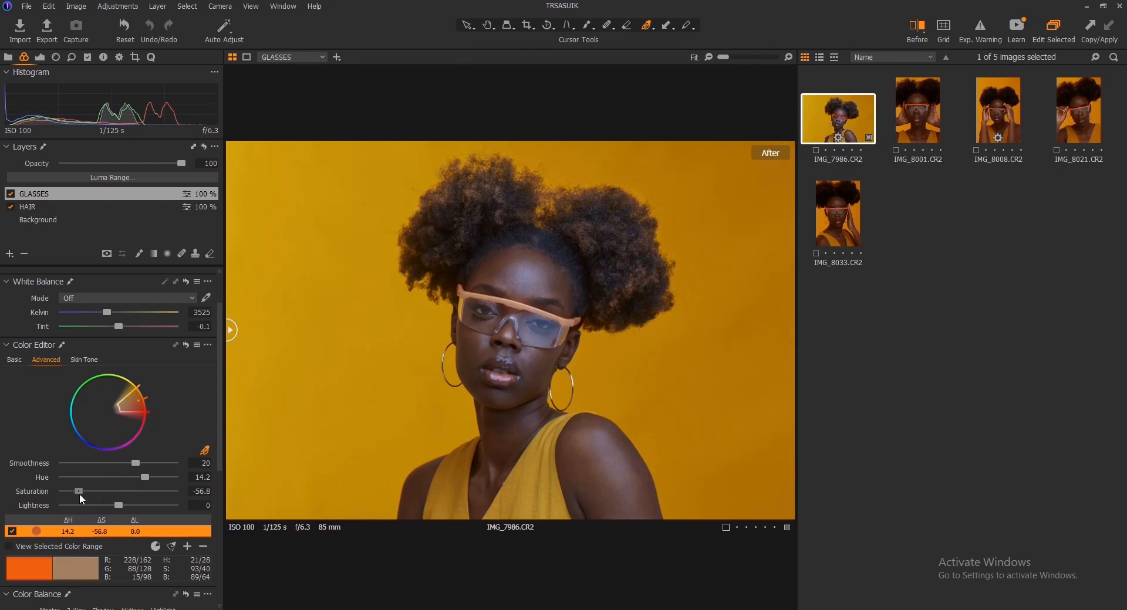
left_click_drag(79, 494, 129, 501)
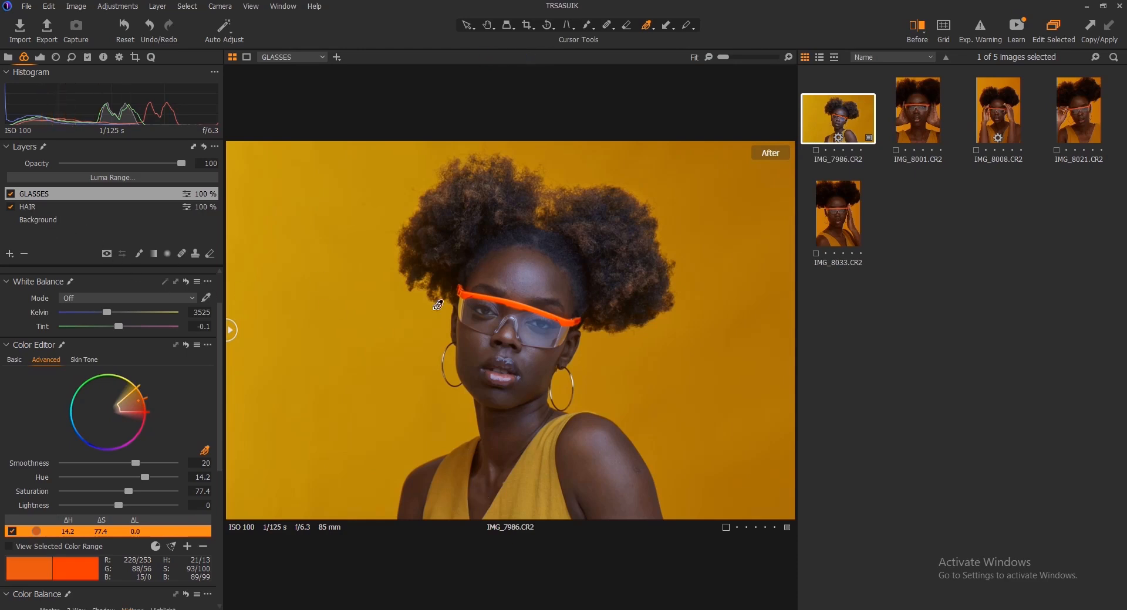
Step: Add another adjustment layer and name it SKIN TONE
left_click(10, 254)
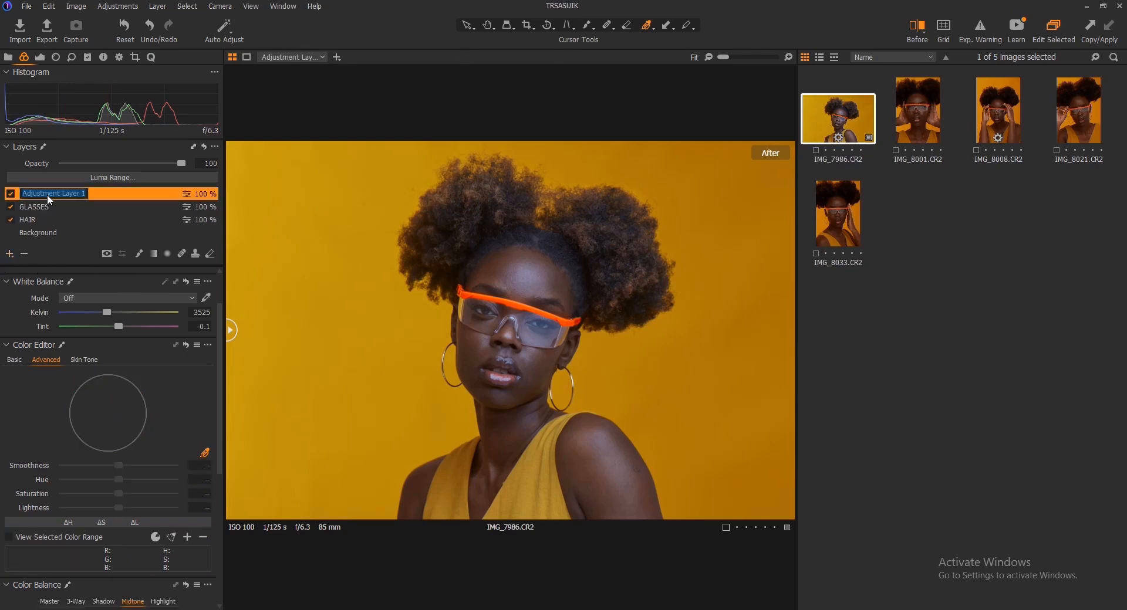
type("SKIN TONE")
key("Return")
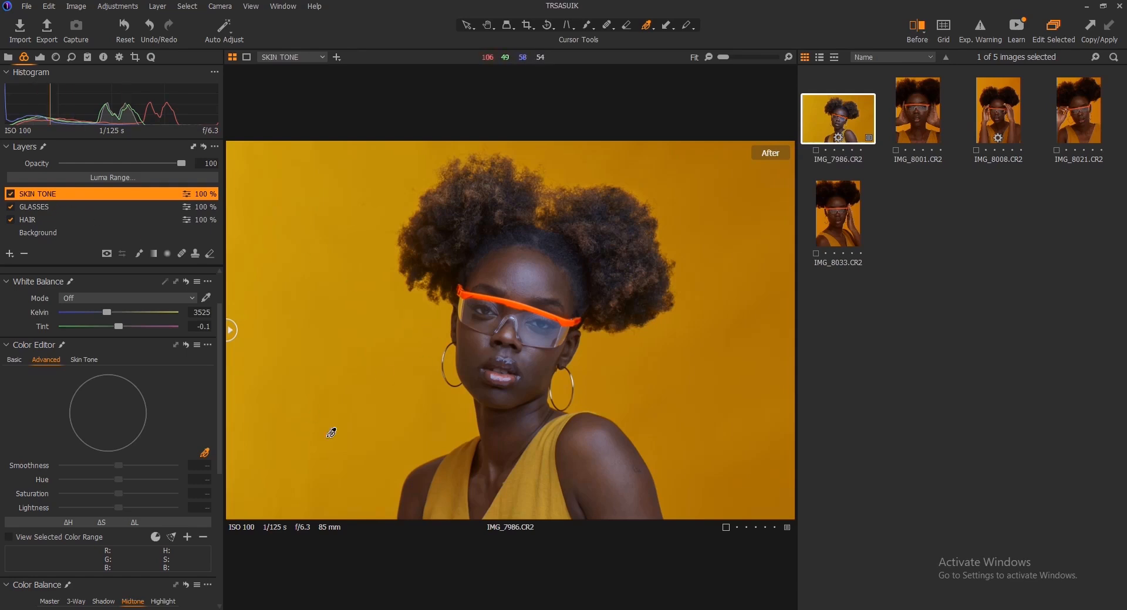
Step: Outline the face, neck, shoulders and arms with the mask brush on the SKIN TONE layer and fill the outlined areas
key("b")
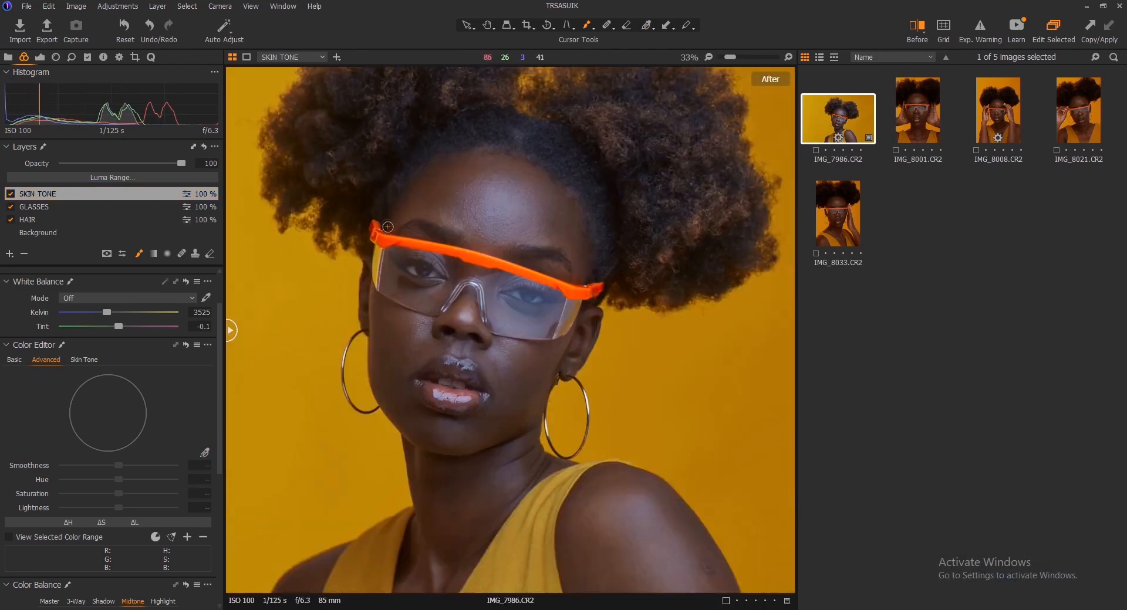
mouse_move(381, 235)
left_mouse_down()
mouse_move(436, 162)
mouse_move(590, 245)
mouse_move(504, 261)
mouse_move(373, 383)
mouse_move(438, 557)
mouse_move(540, 452)
mouse_move(592, 307)
mouse_move(394, 309)
mouse_move(589, 336)
left_mouse_up()
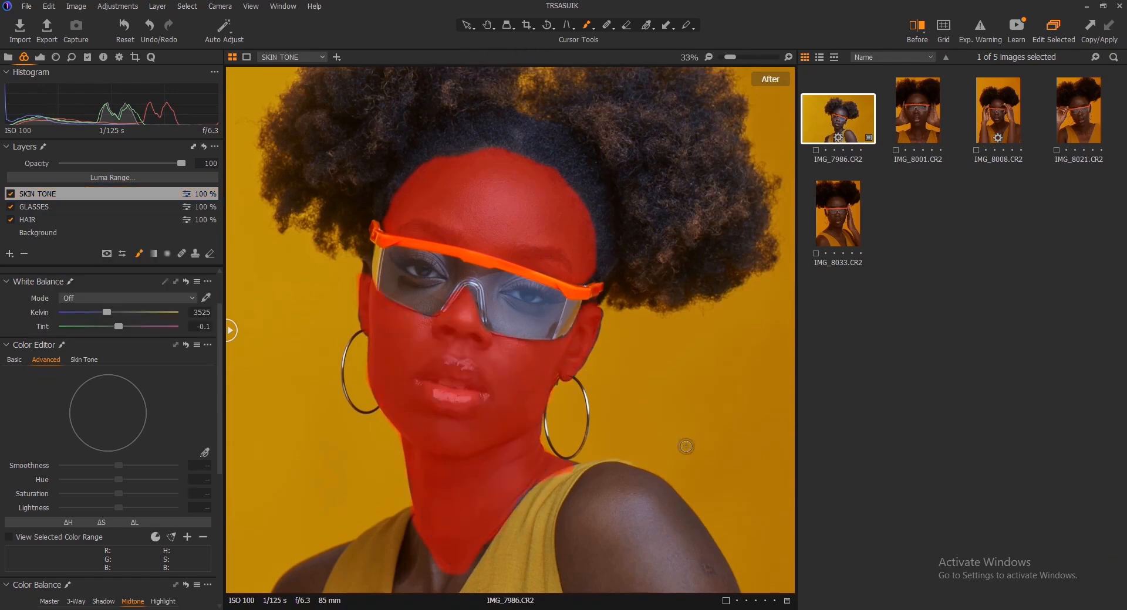
left_click_drag(435, 436, 425, 366)
left_click_drag(388, 592, 405, 590)
right_click(36, 191)
left_click(79, 250)
mouse_move(336, 474)
left_mouse_down()
mouse_move(249, 571)
mouse_move(329, 477)
left_mouse_up()
right_click(44, 193)
left_click(82, 251)
right_click(32, 193)
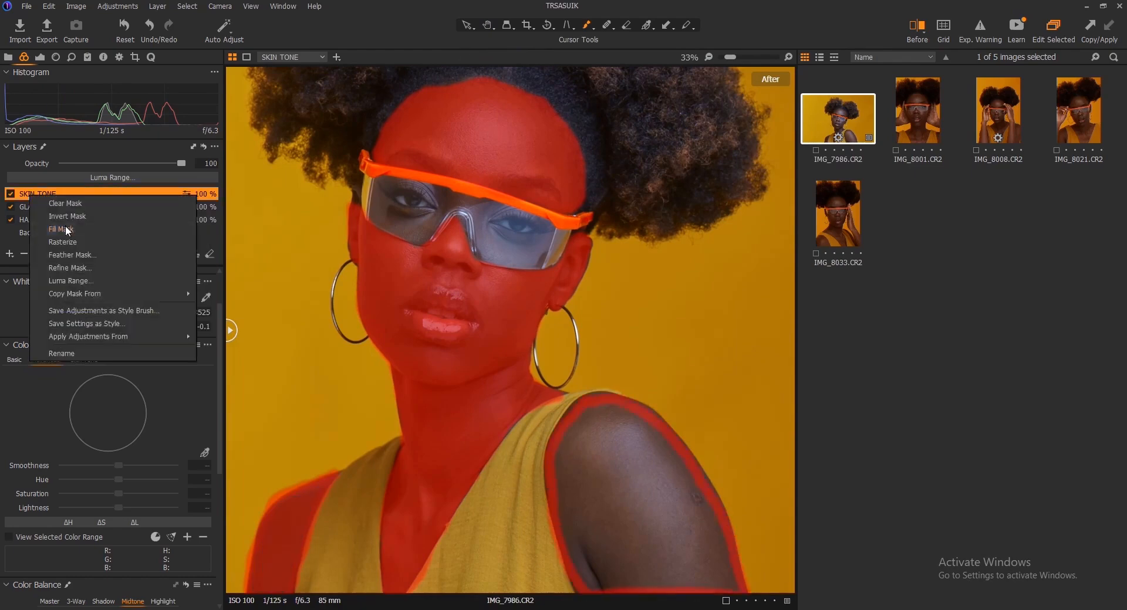
left_click(83, 251)
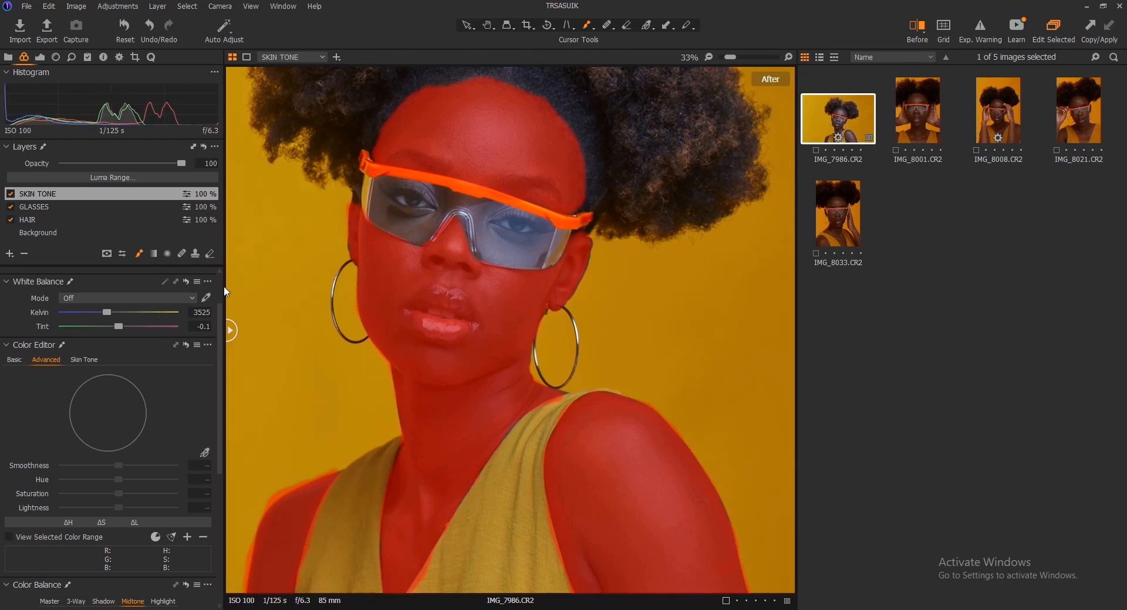
Step: Touch up the SKIN TONE mask's edges along the face and shoulders, and erase the mask from the lips
key("e")
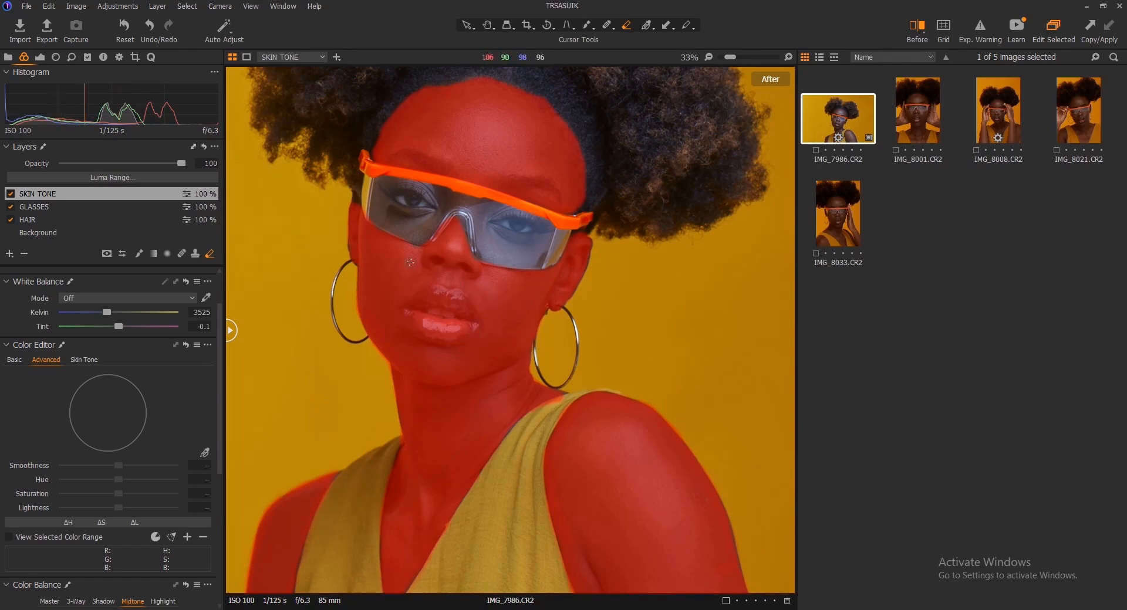
key("b")
mouse_move(355, 204)
left_mouse_down()
mouse_move(354, 254)
mouse_move(377, 261)
left_mouse_up()
key("e")
left_click_drag(425, 331, 441, 327)
left_click_drag(547, 405, 568, 397)
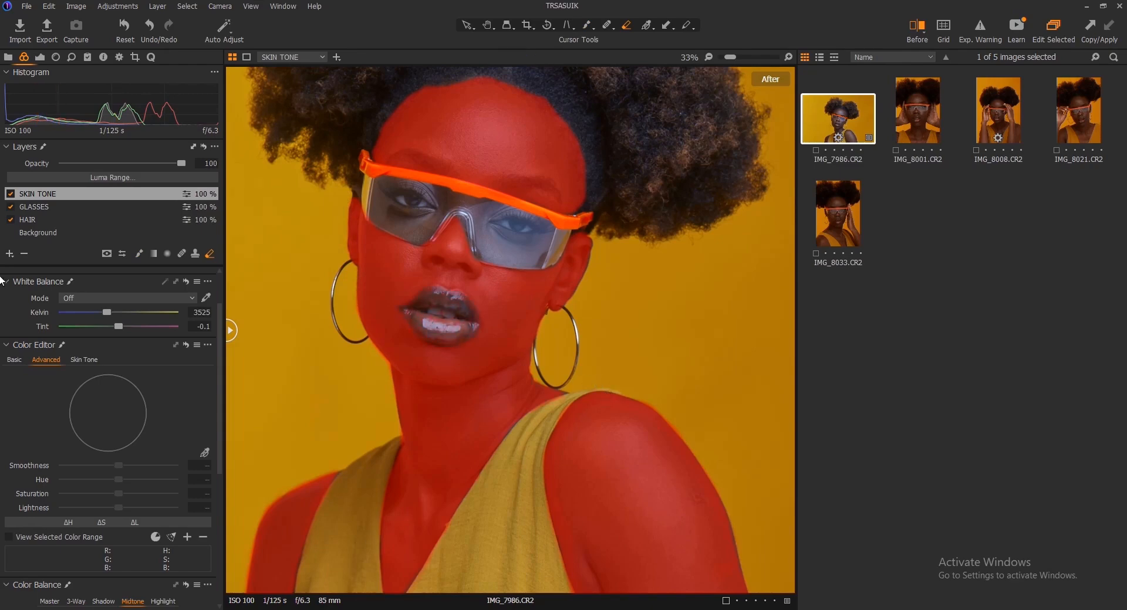
Step: Refine the SKIN TONE layer's mask with a radius of 100 and hide the mask overlay
right_click(42, 200)
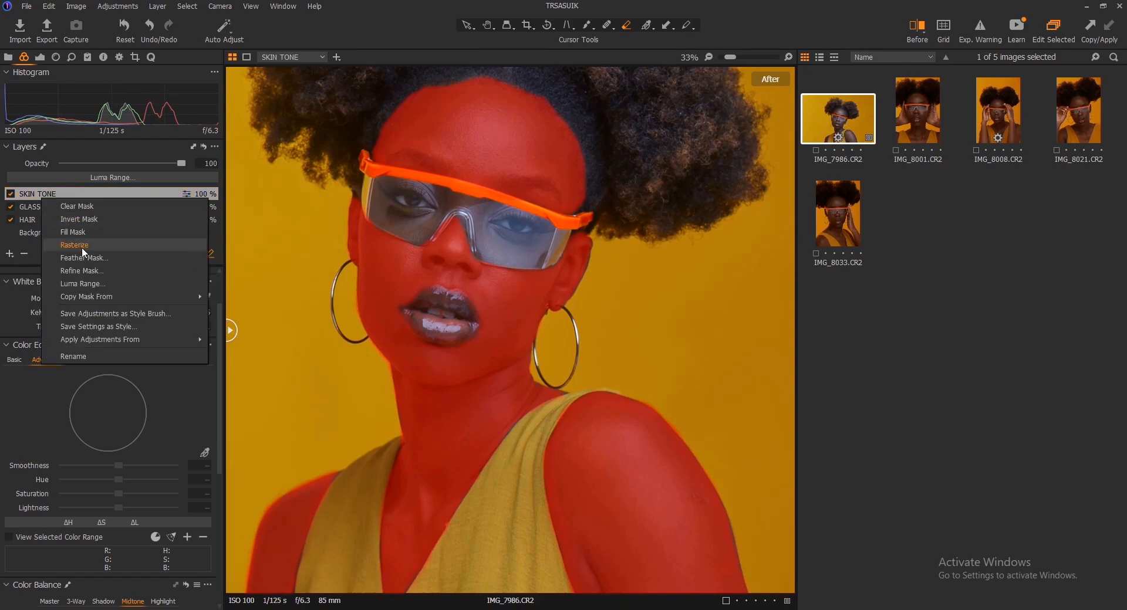
left_click(85, 272)
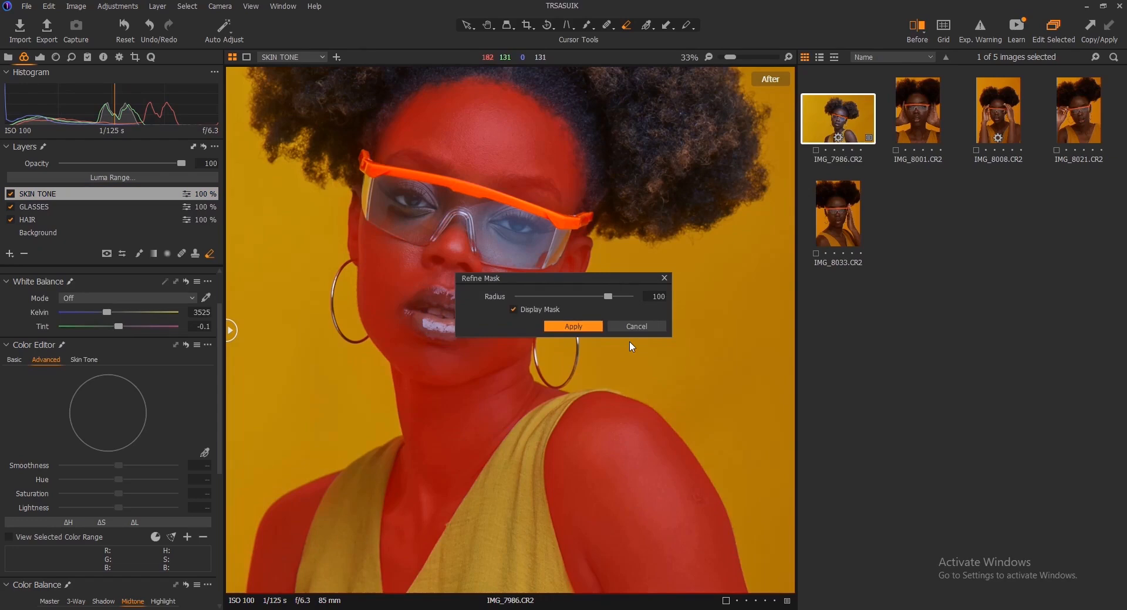
left_click(565, 327)
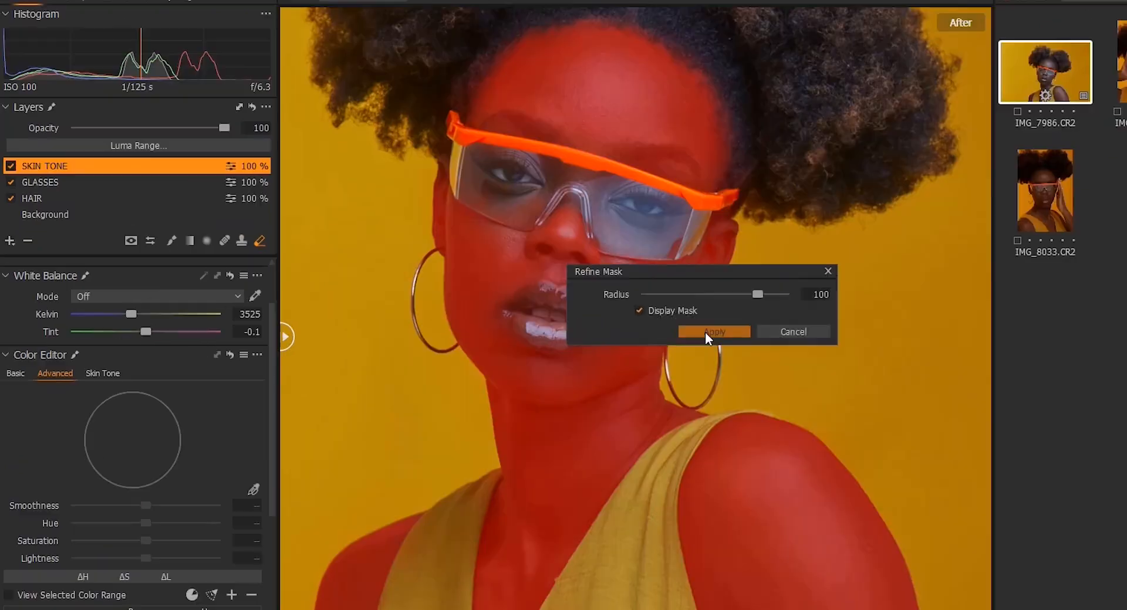
scroll(596, 468, "down", 3)
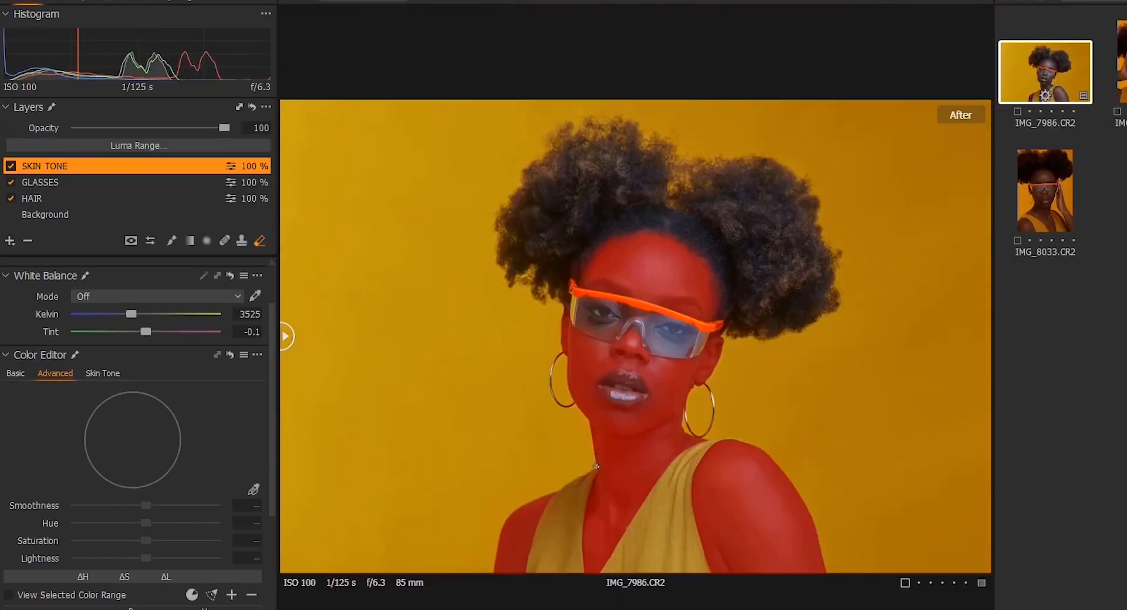
key("m")
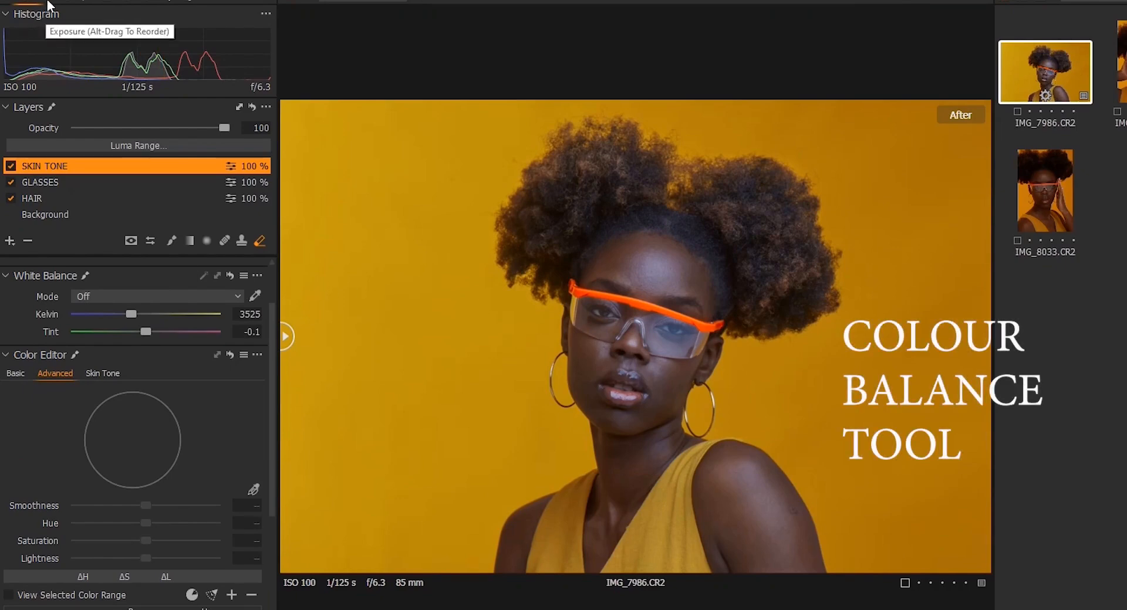
Step: Use Color Balance on the SKIN TONE layer to shift midtones toward red, adjust the highlight tint and shift shadows slightly toward blue
left_click_drag(273, 341, 274, 500)
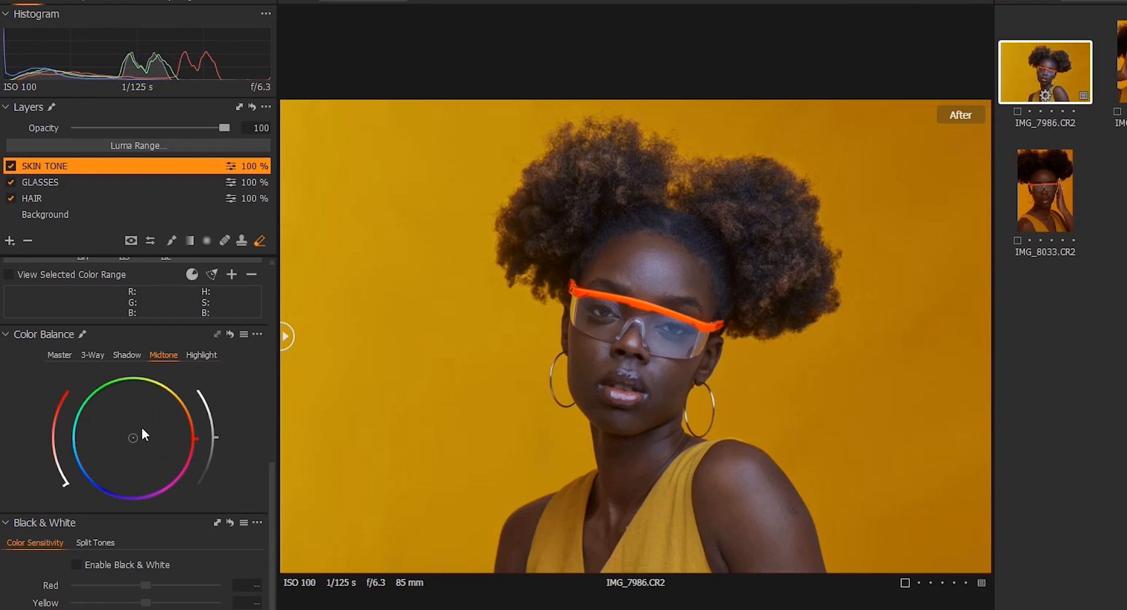
left_click_drag(136, 435, 163, 443)
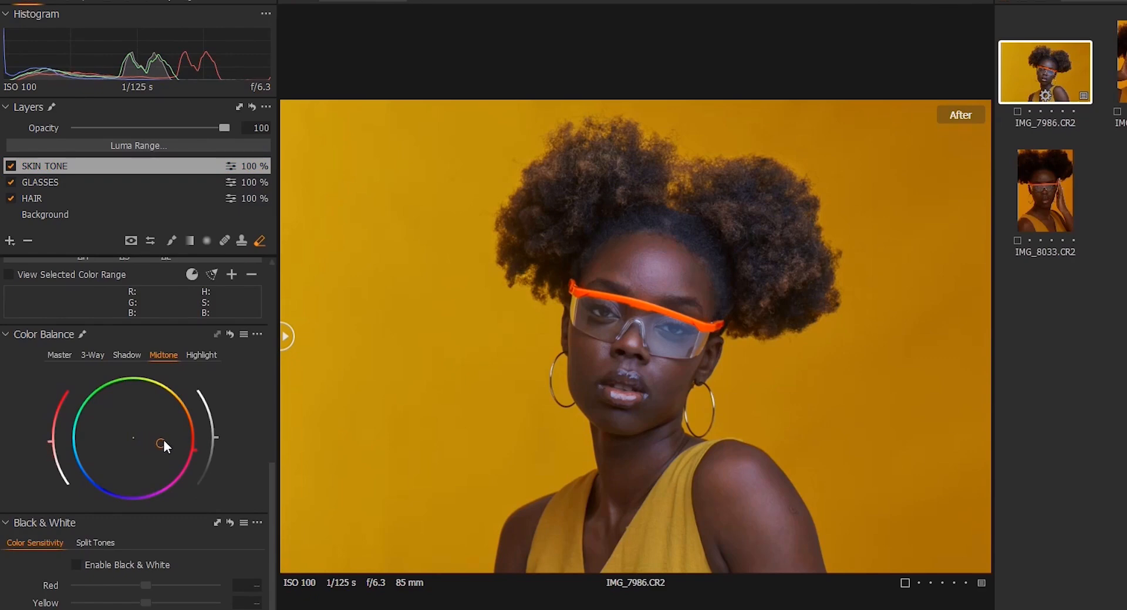
left_click(199, 360)
mouse_move(136, 433)
left_mouse_down()
mouse_move(148, 423)
mouse_move(123, 447)
left_mouse_up()
left_click(124, 358)
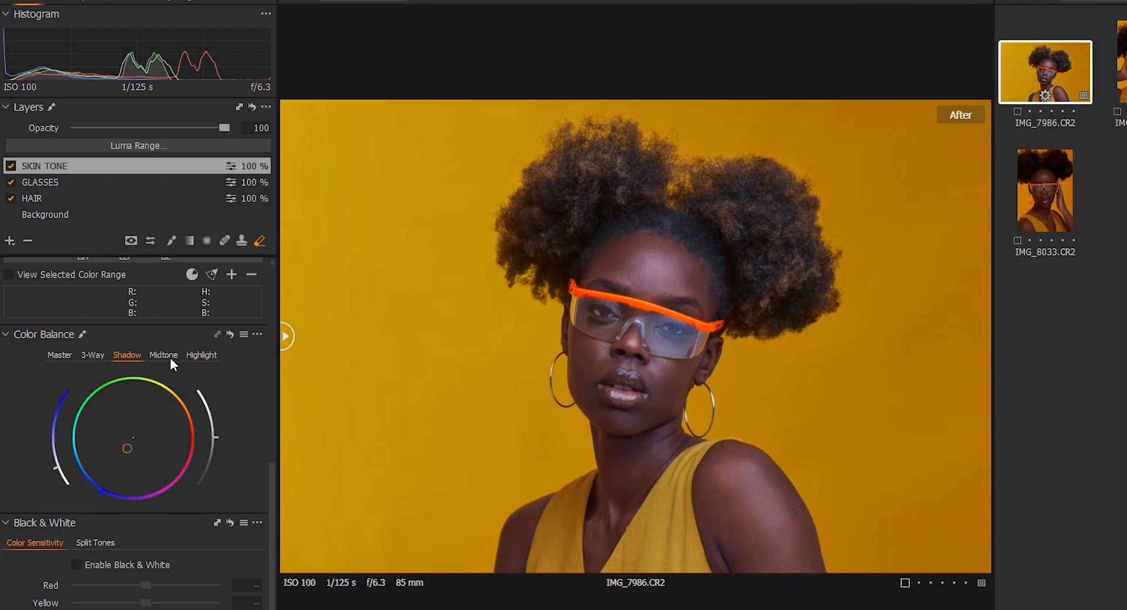
Step: Set the SKIN TONE layer's High Dynamic Range Shadow value to 23
left_click(53, 5)
mouse_move(147, 347)
left_mouse_down()
mouse_move(181, 346)
mouse_move(163, 346)
left_mouse_up()
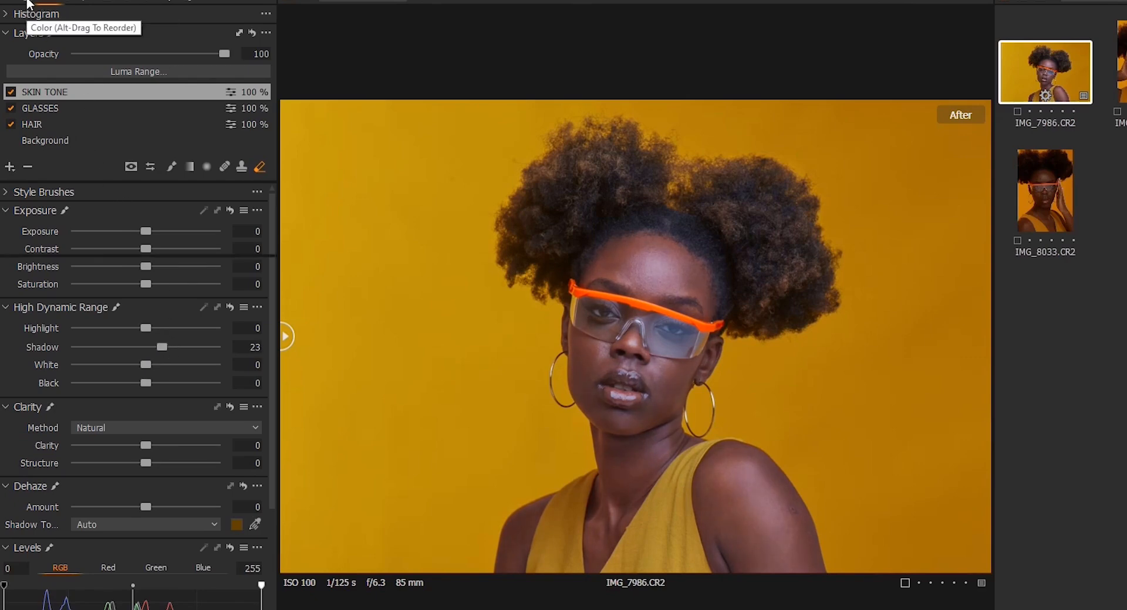
Step: Fine-tune the SKIN TONE layer's Color Balance with darker midtones tinted slightly further toward red and brighter highlights
left_click(23, 4)
left_click(163, 355)
left_click_drag(154, 436, 153, 435)
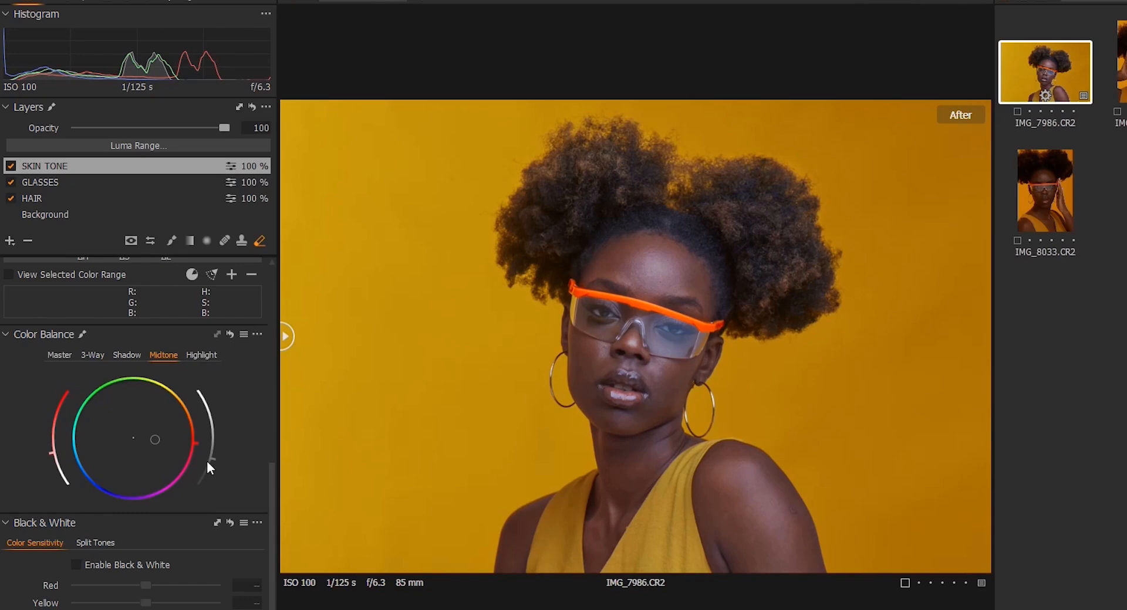
left_click(201, 356)
left_click_drag(218, 428, 218, 424)
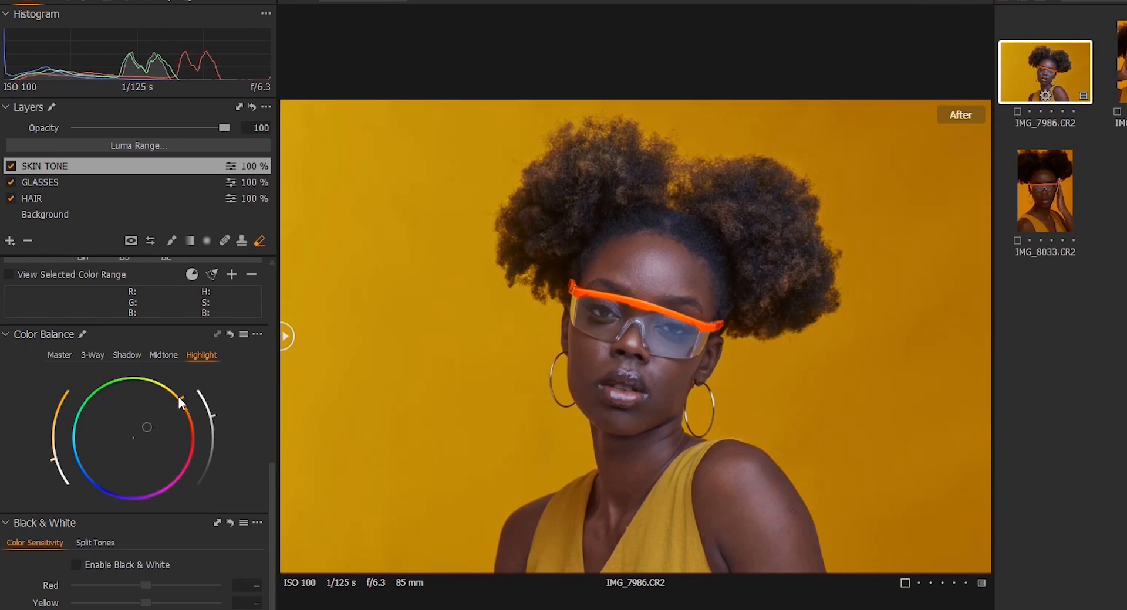
left_click(161, 355)
mouse_move(145, 445)
left_mouse_down()
mouse_move(105, 461)
mouse_move(157, 439)
left_mouse_up()
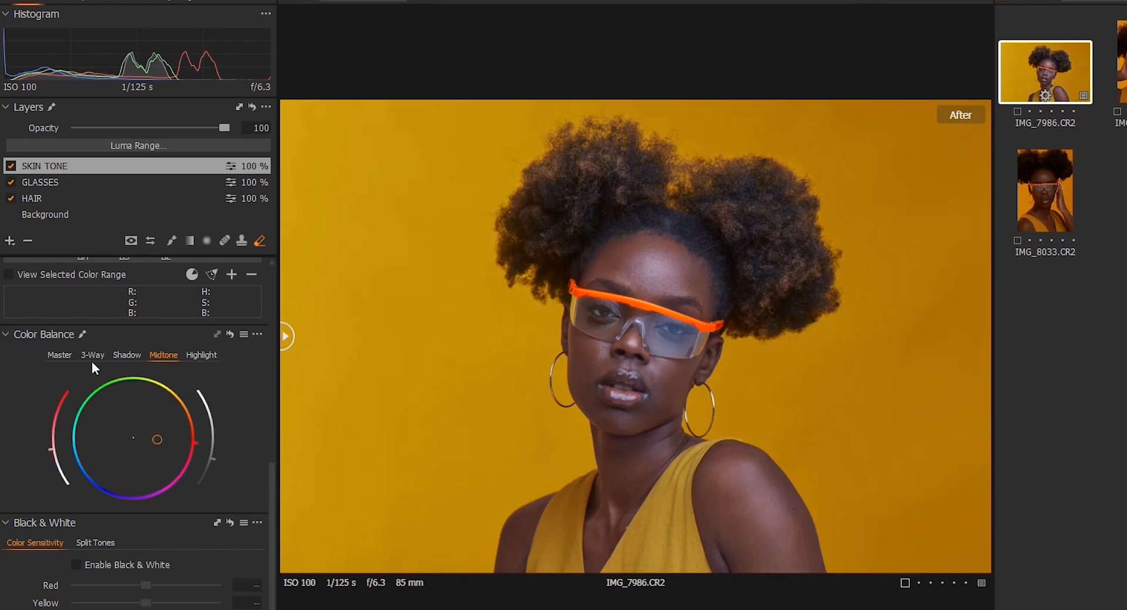
Step: Try the SKIN TONE layer's Master color balance toward blue, settle it toward orange, and toggle the layer to compare
left_click(60, 355)
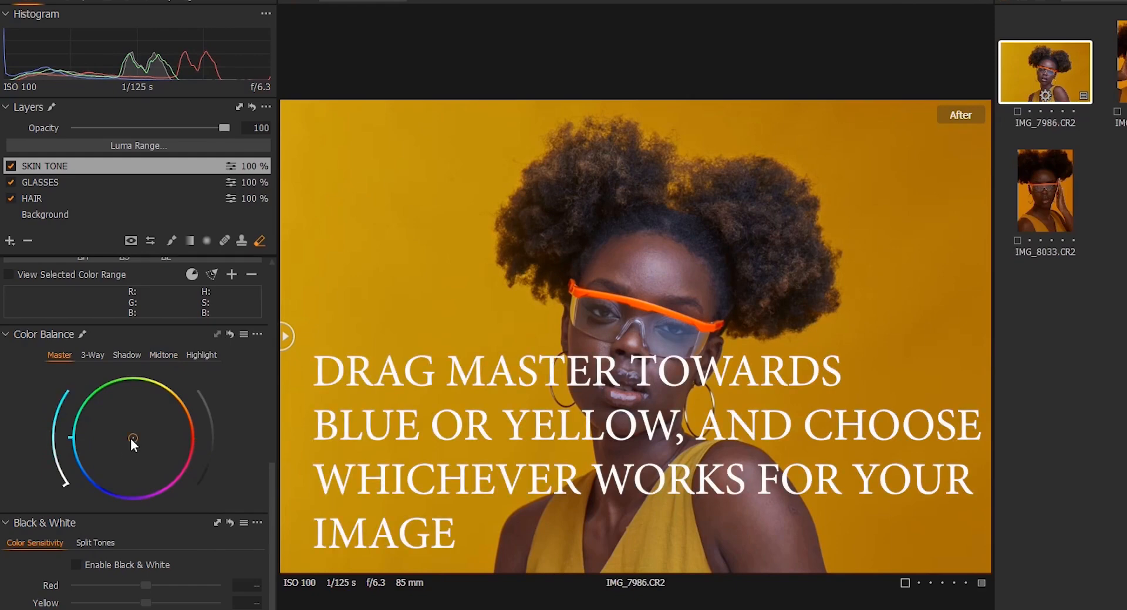
left_click_drag(131, 440, 121, 448)
left_click_drag(119, 449, 112, 443)
mouse_move(118, 436)
left_mouse_down()
mouse_move(126, 457)
mouse_move(164, 413)
mouse_move(125, 401)
mouse_move(151, 429)
left_mouse_up()
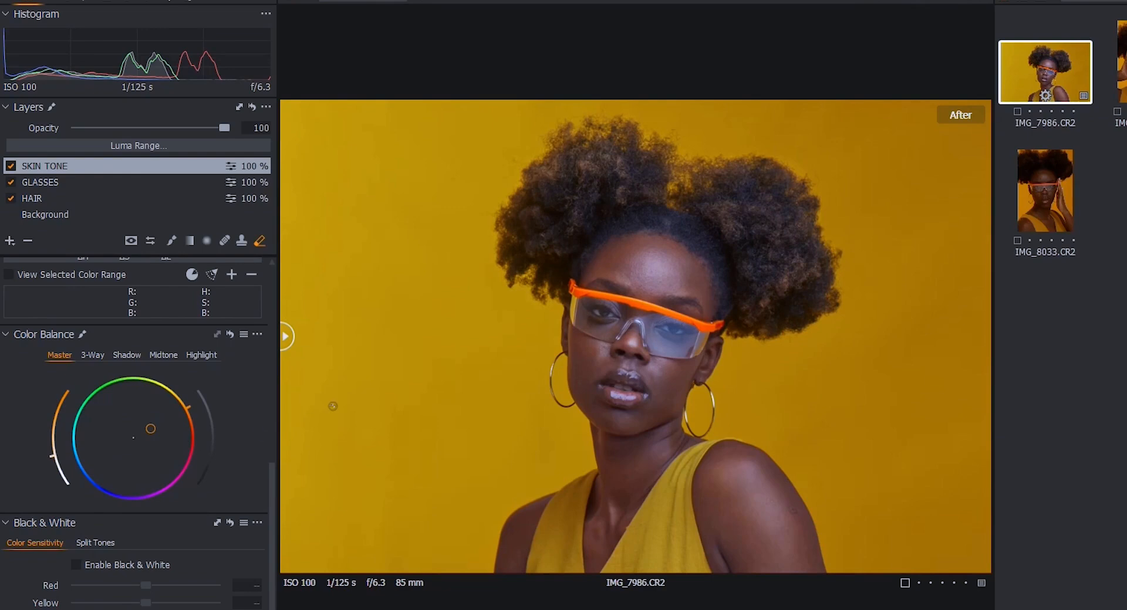
left_click(10, 167)
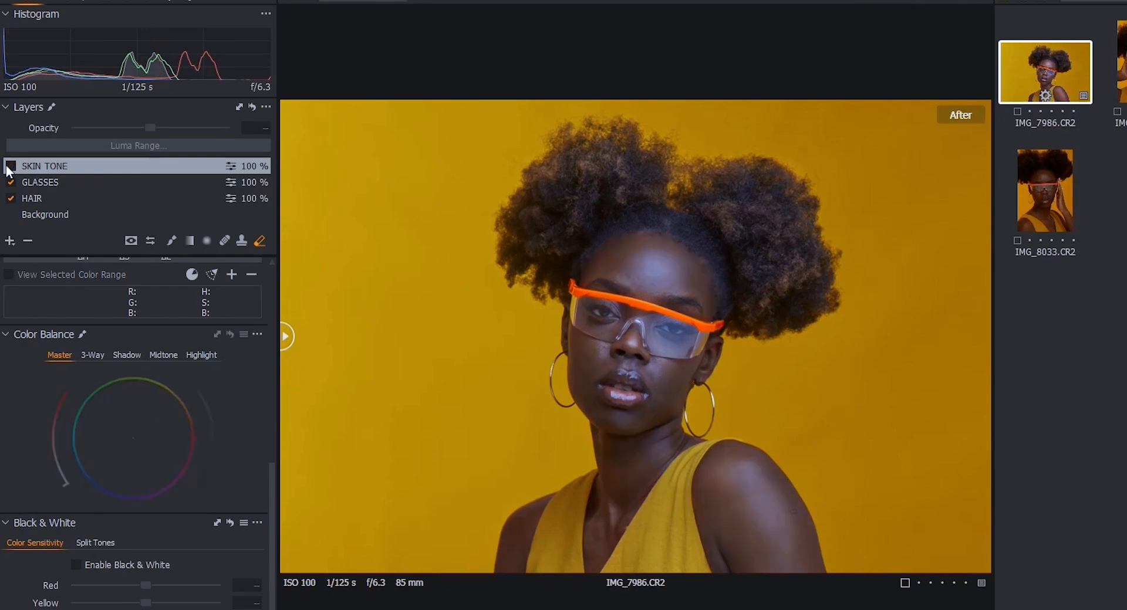
left_click(10, 167)
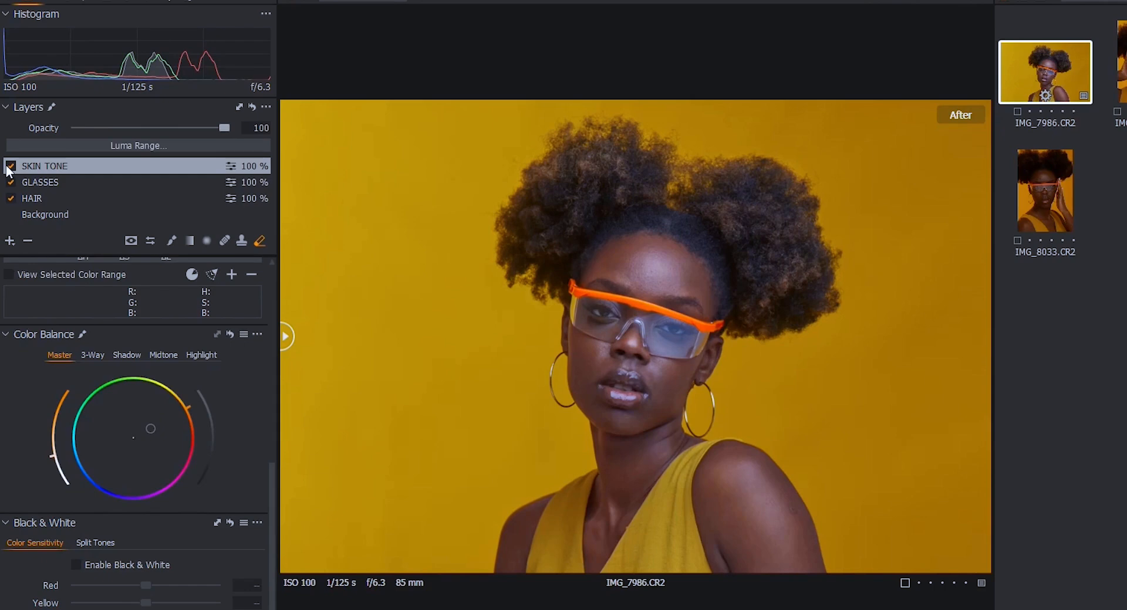
Step: On the Background layer, pick the yellow backdrop color in the advanced Color Editor and view the selected color range
left_click(47, 217)
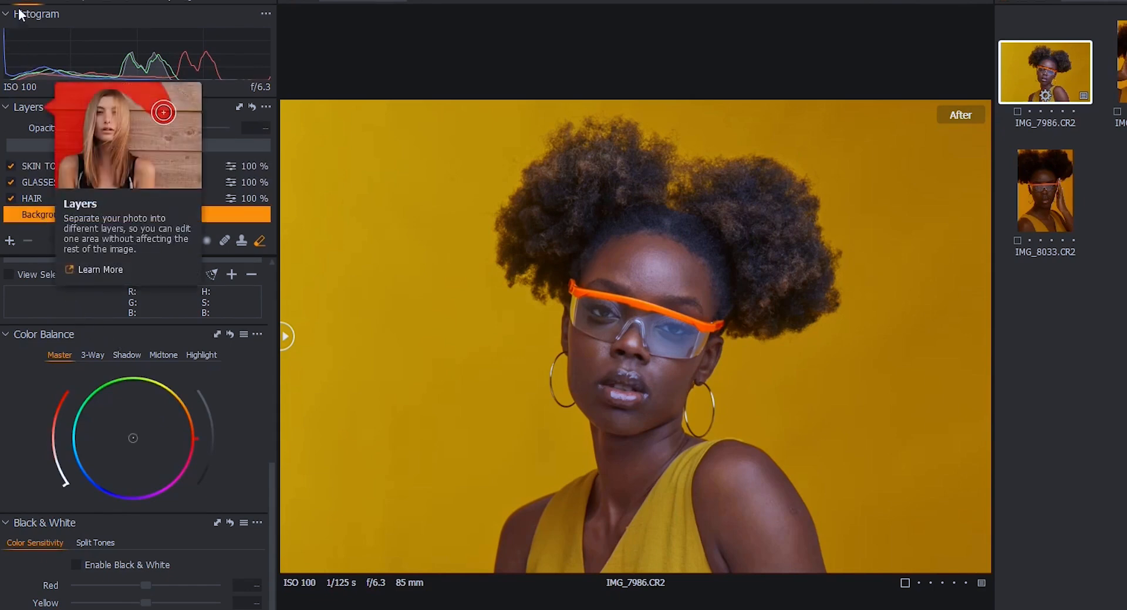
scroll(68, 436, "up", 10)
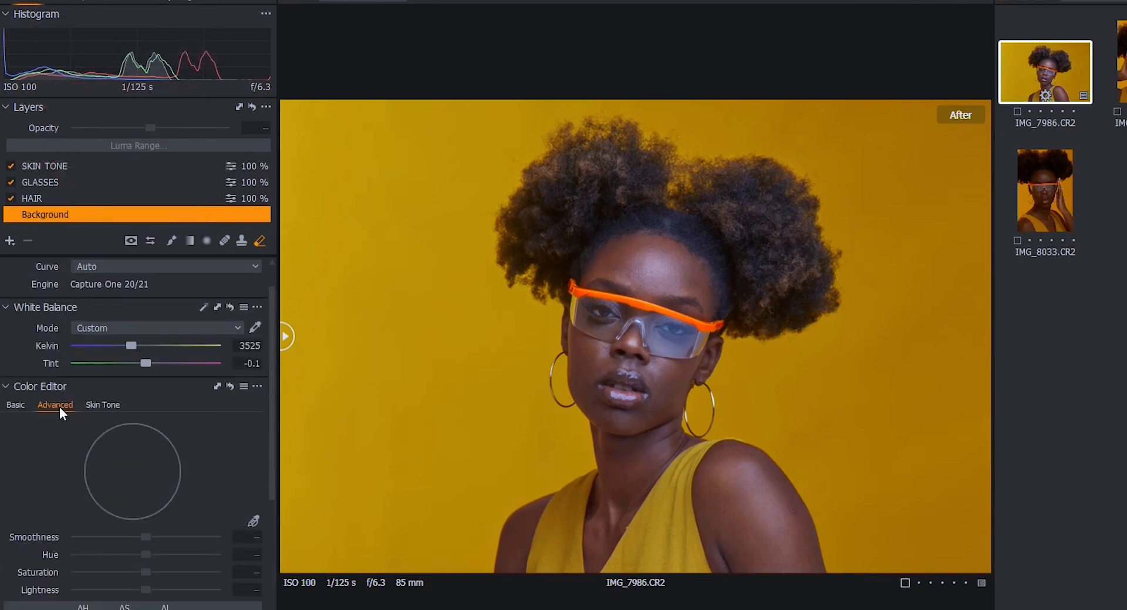
left_click(253, 522)
left_click(417, 391)
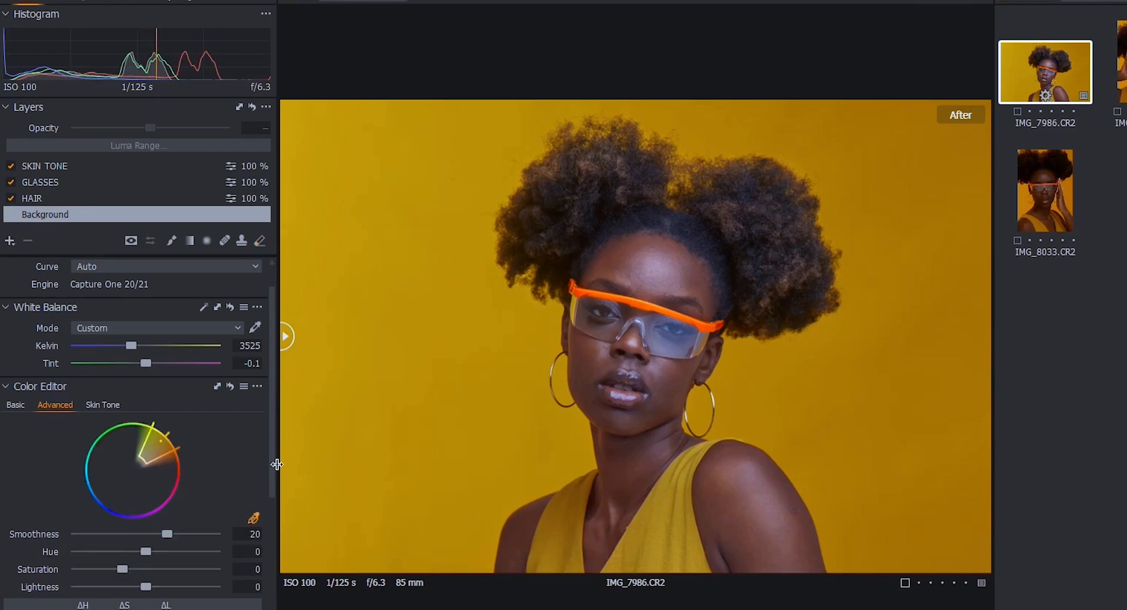
left_click_drag(271, 445, 279, 499)
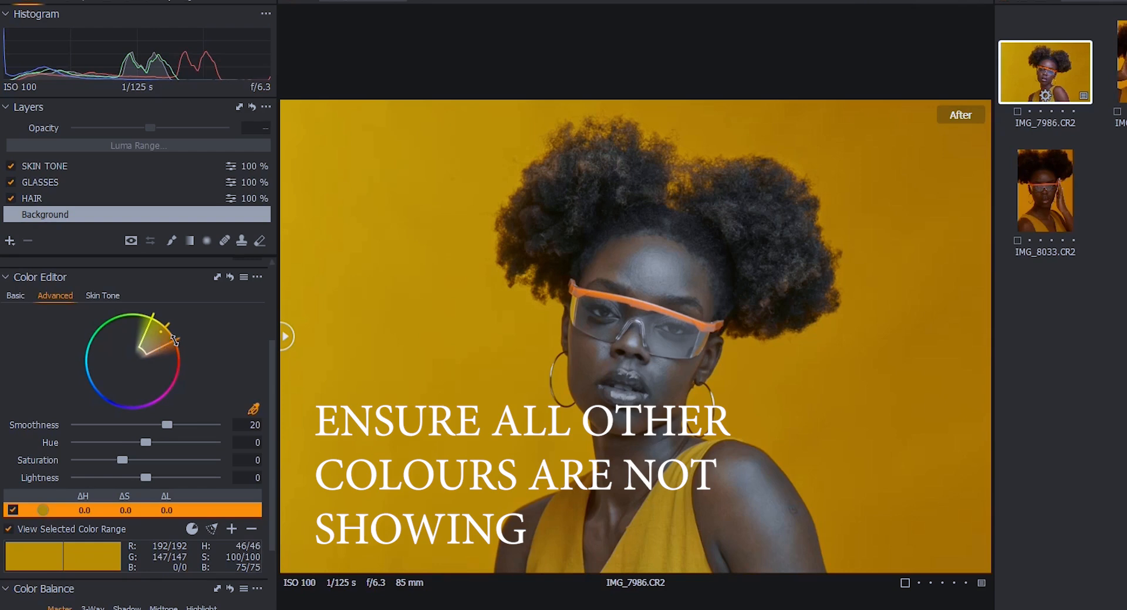
Step: Narrow the picked yellow's hue and saturation range to exclude skin, hair and glasses, and turn off the range preview
left_click_drag(176, 334, 173, 318)
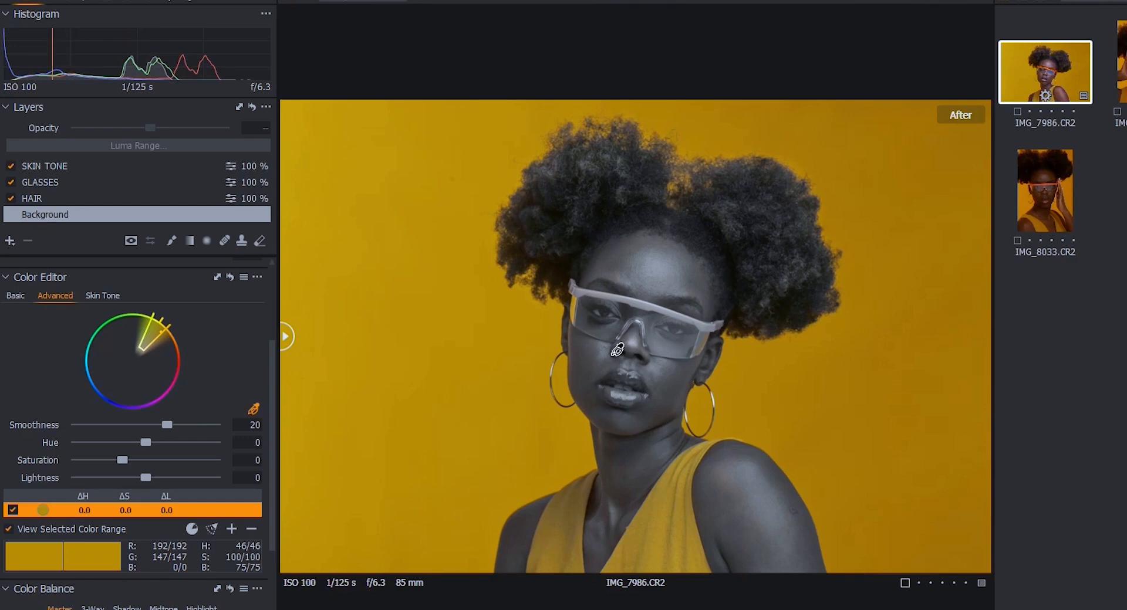
left_click_drag(141, 354, 149, 346)
left_click(9, 530)
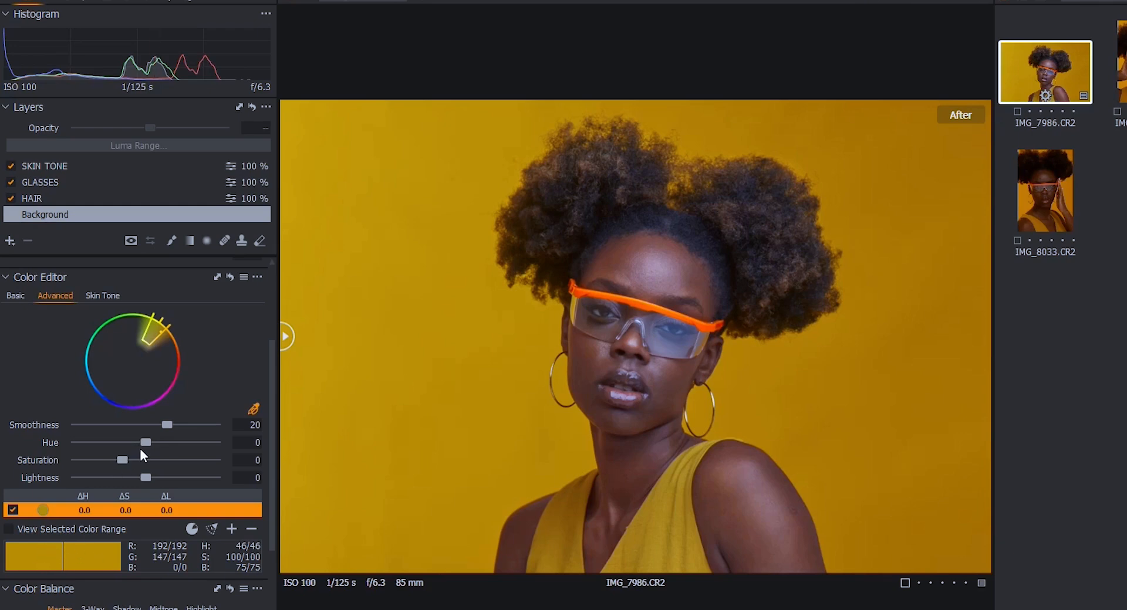
Step: Try the picked yellow's Hue at -30, settle it at 30 for a green backdrop, and set Lightness to -2.1
left_click_drag(148, 444, 223, 444)
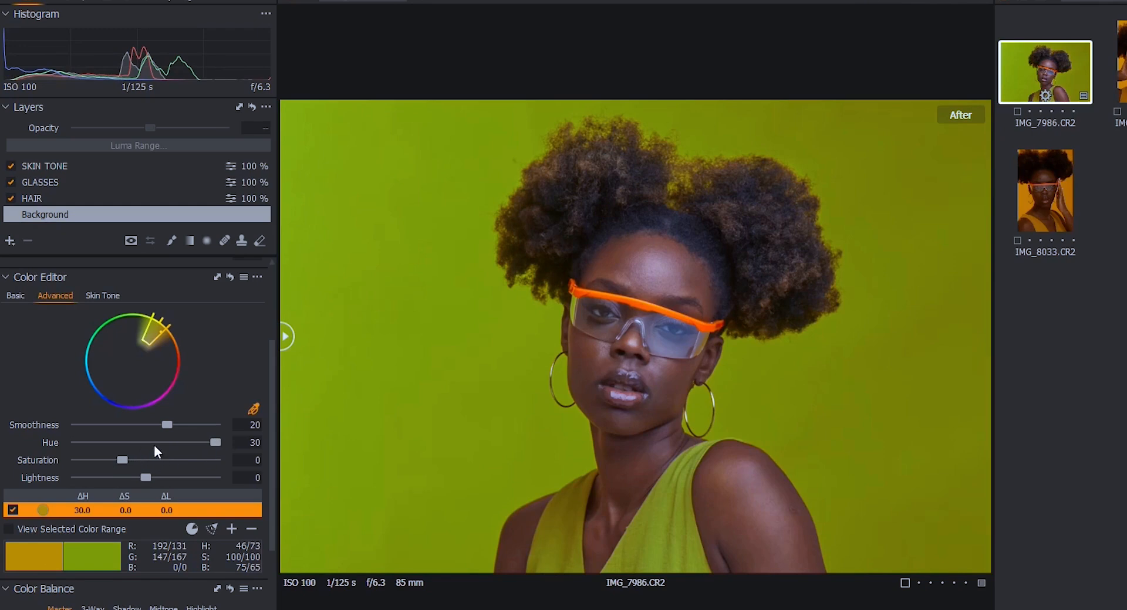
mouse_move(213, 443)
left_mouse_down()
mouse_move(128, 445)
mouse_move(224, 448)
left_mouse_up()
left_click_drag(210, 440, 38, 454)
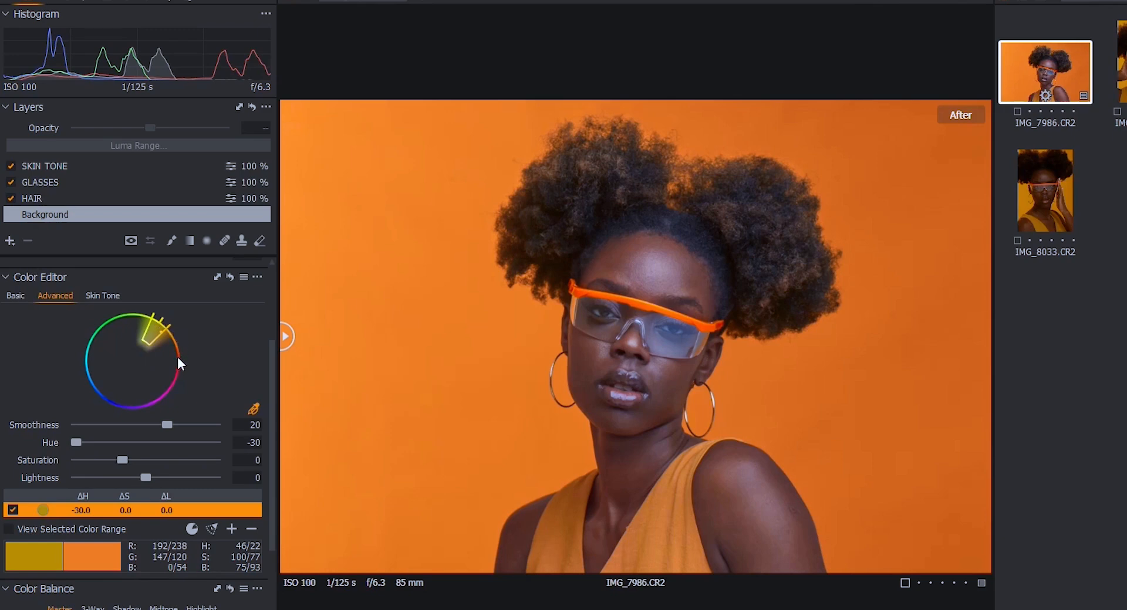
left_click_drag(87, 442, 234, 440)
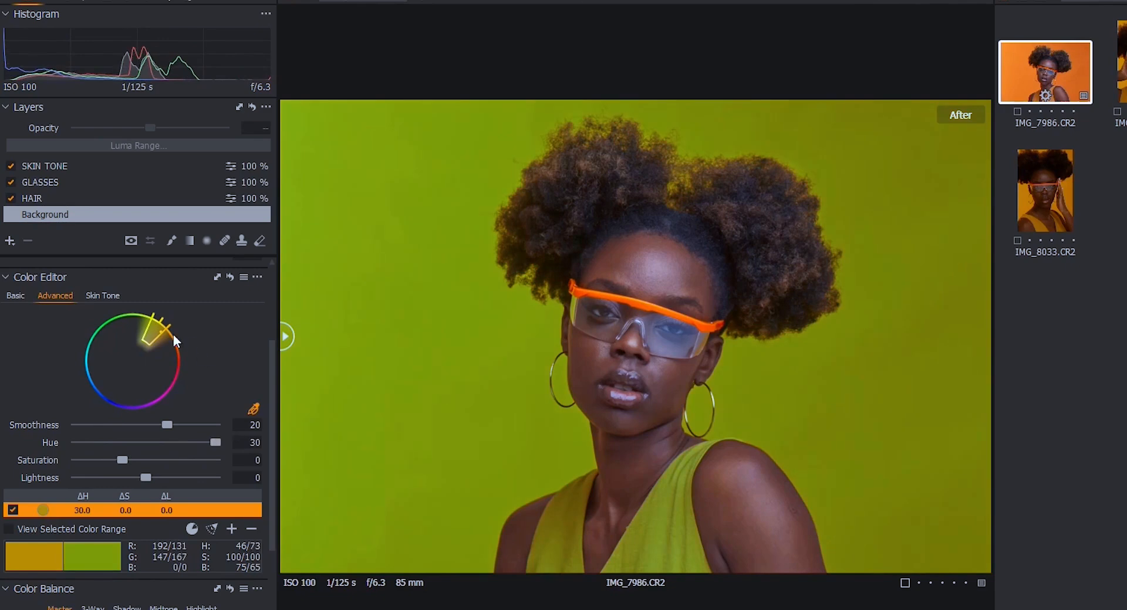
left_click_drag(142, 475, 140, 474)
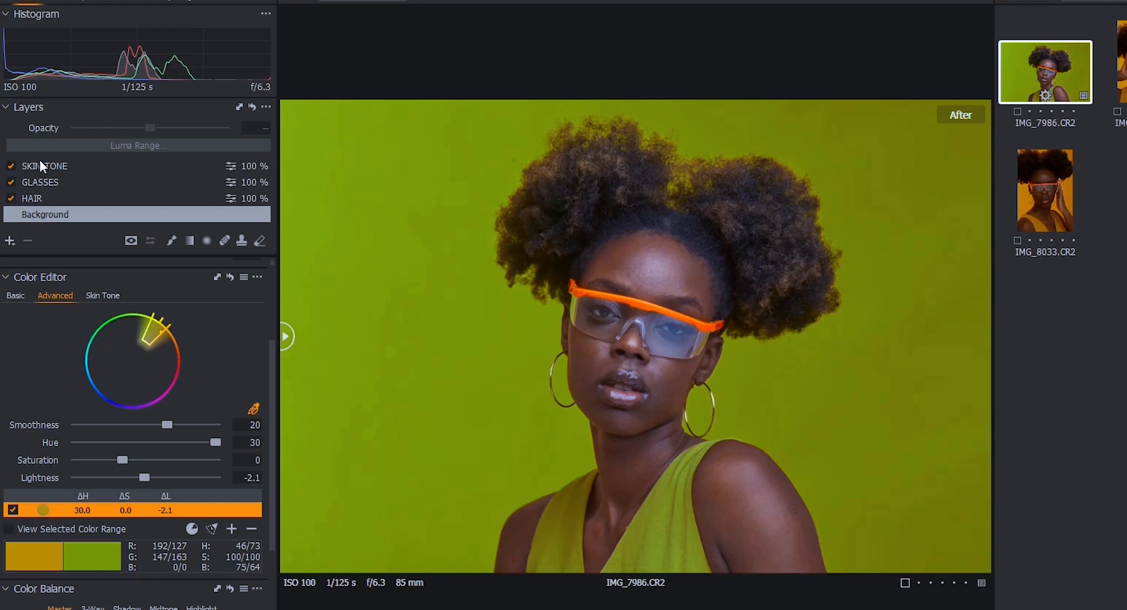
Step: Toggle the SKIN TONE, GLASSES and HAIR layers off and on to compare their effects, and review the GLASSES color settings
left_click(10, 166)
left_click(11, 182)
left_click(11, 183)
left_click(11, 198)
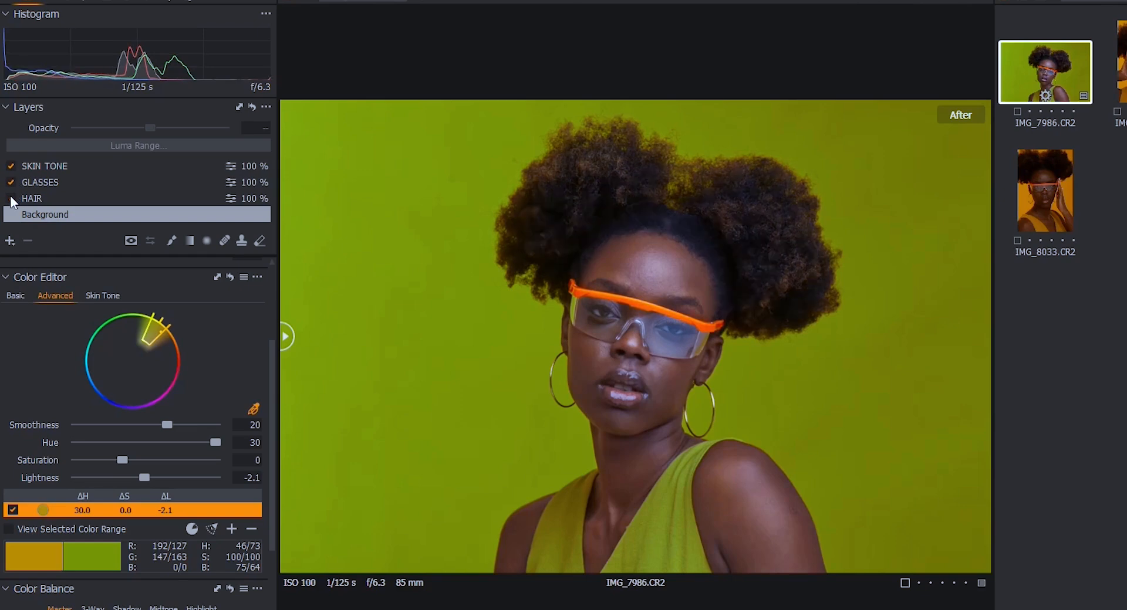
left_click(12, 199)
left_click(51, 182)
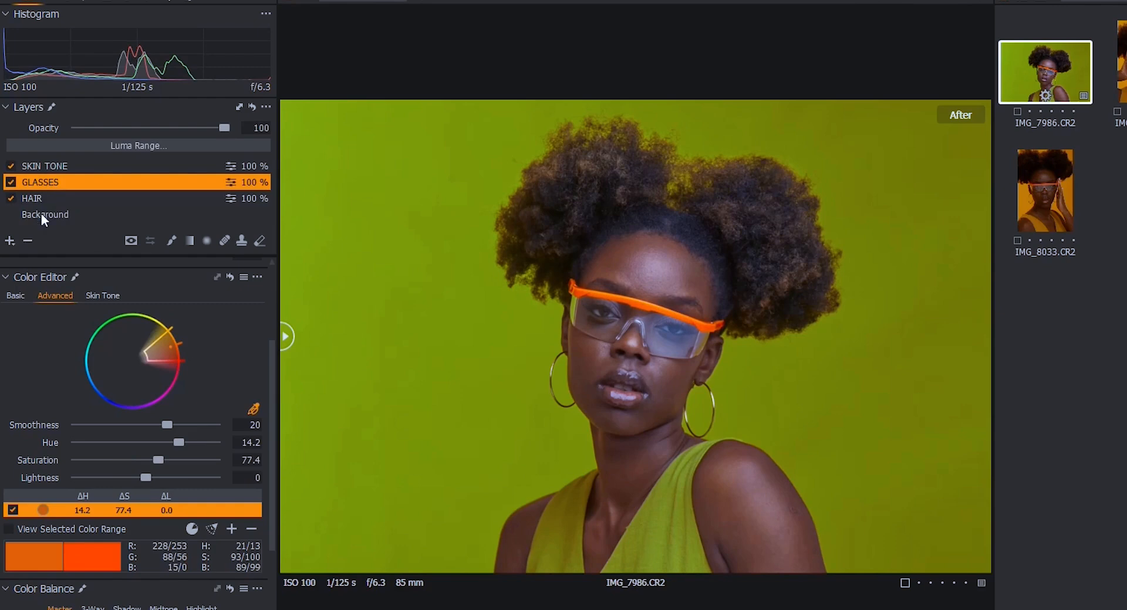
Step: Try the SKIN TONE layer's opacity at 0 and at 93
left_click(48, 165)
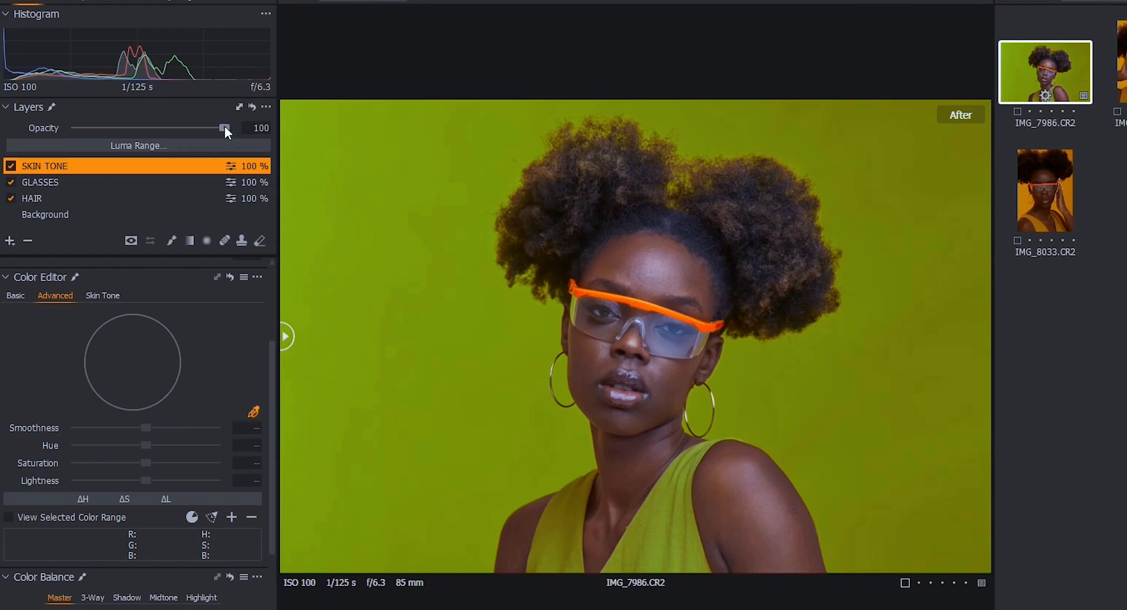
left_click_drag(223, 126, 221, 126)
left_click(209, 128)
left_click_drag(203, 130, 1, 138)
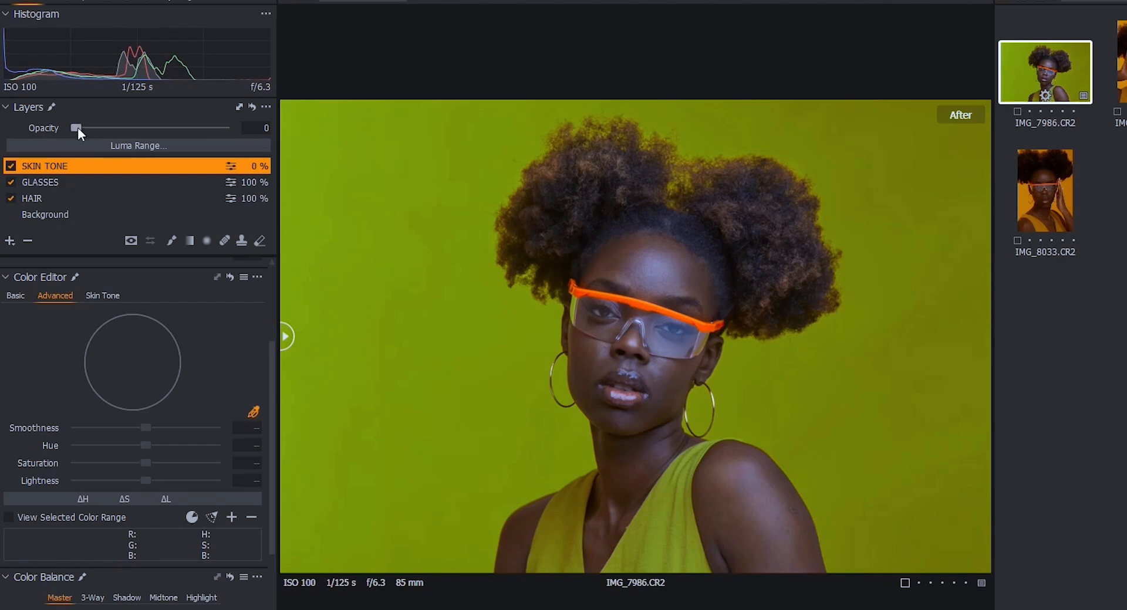
left_click(100, 132)
left_click_drag(150, 133, 215, 129)
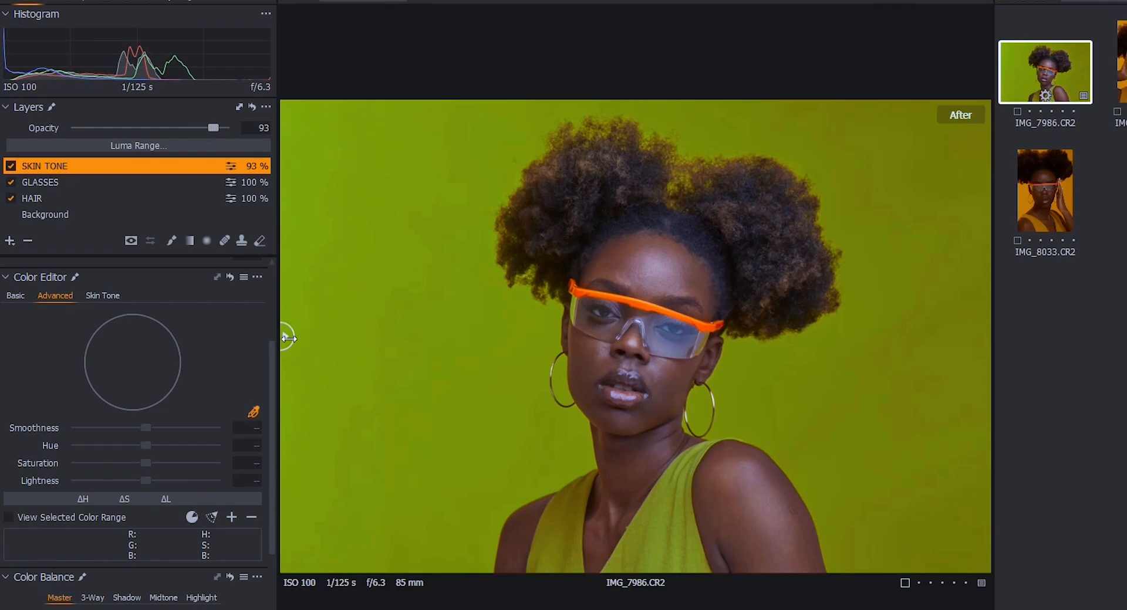
Step: Sweep the before/after divider across the portrait to compare, and set the SKIN TONE layer's opacity to 100
left_click_drag(287, 338, 996, 378)
left_click_drag(938, 401, 282, 509)
left_click_drag(432, 509, 214, 450)
left_click_drag(213, 128, 236, 126)
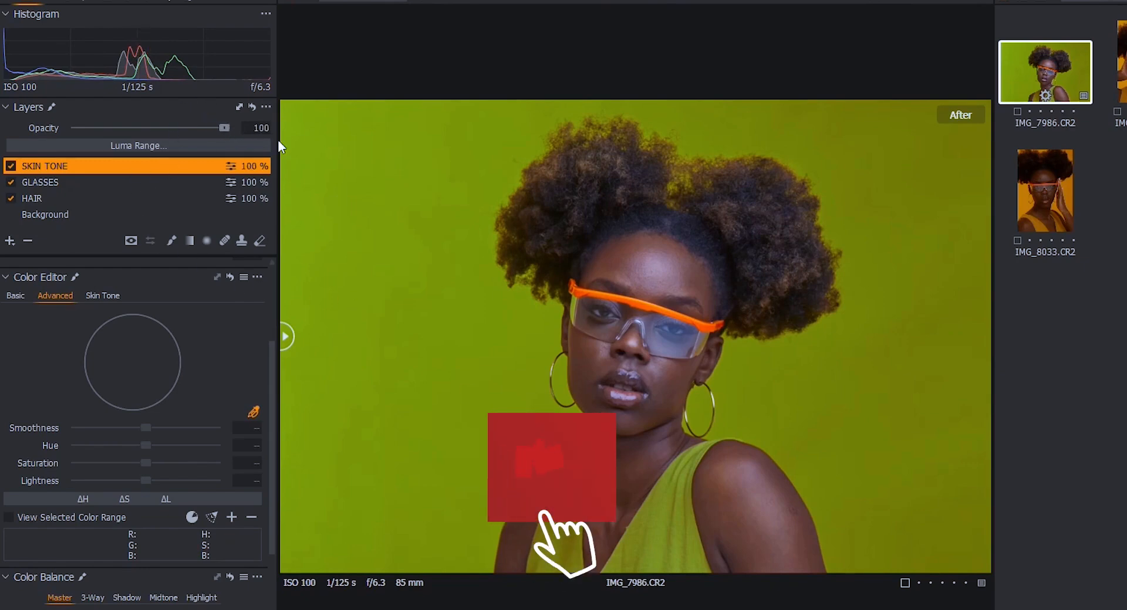